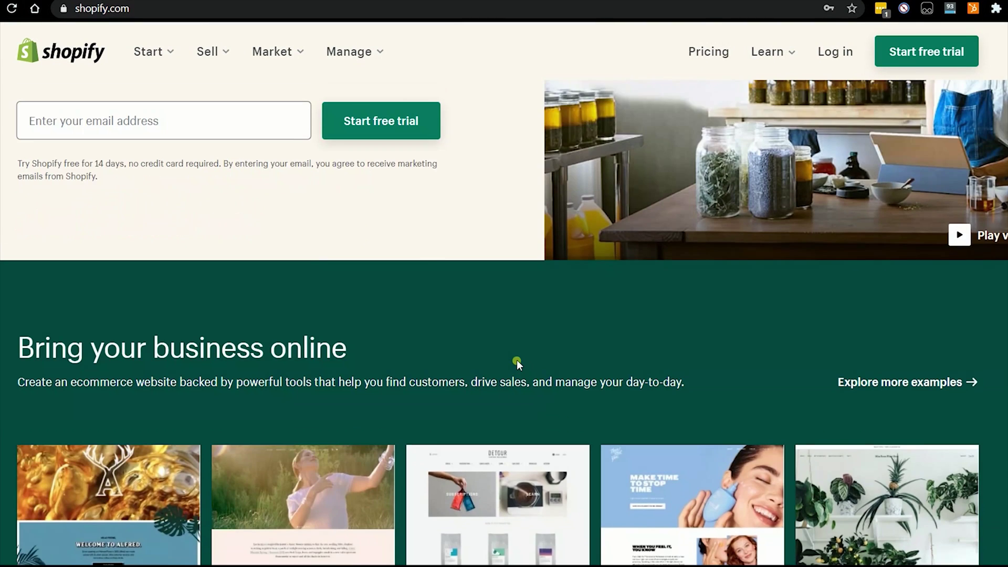
- Scroll down through the page to reach The BT store's Shopify admin Home
scroll(561, 291, down, 3)
scroll(504, 314, down, 2)
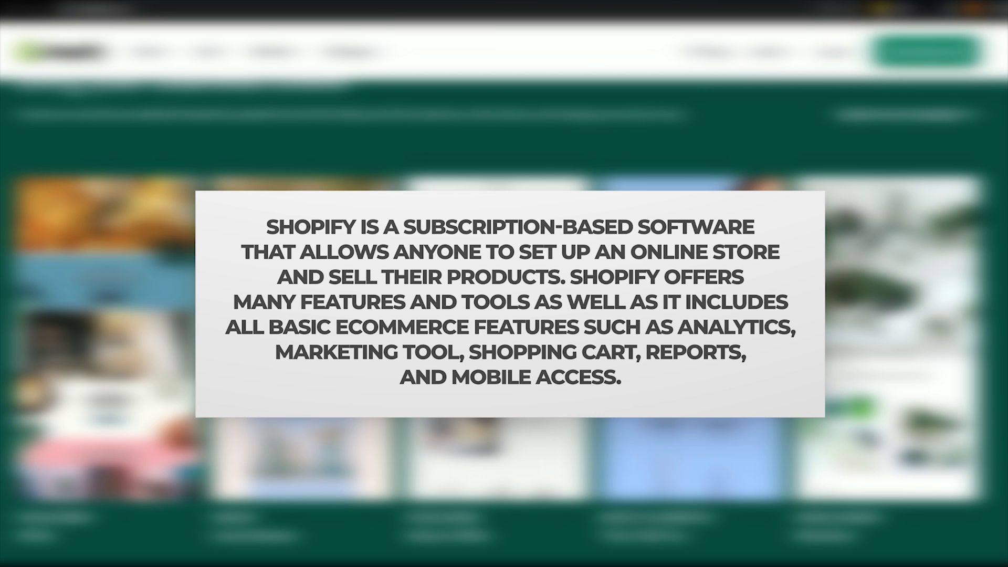
scroll(504, 315, down, 4)
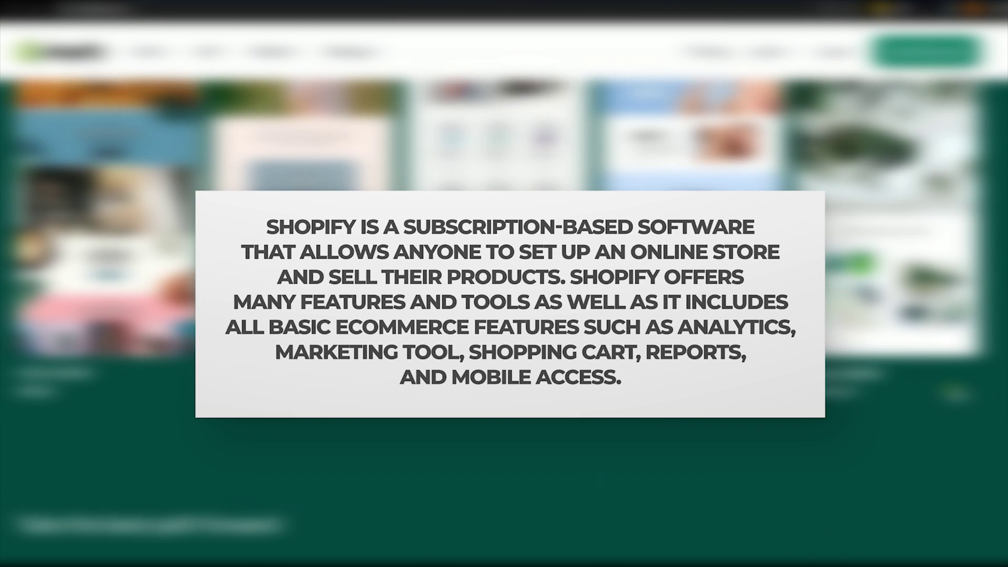
scroll(504, 315, down, 5)
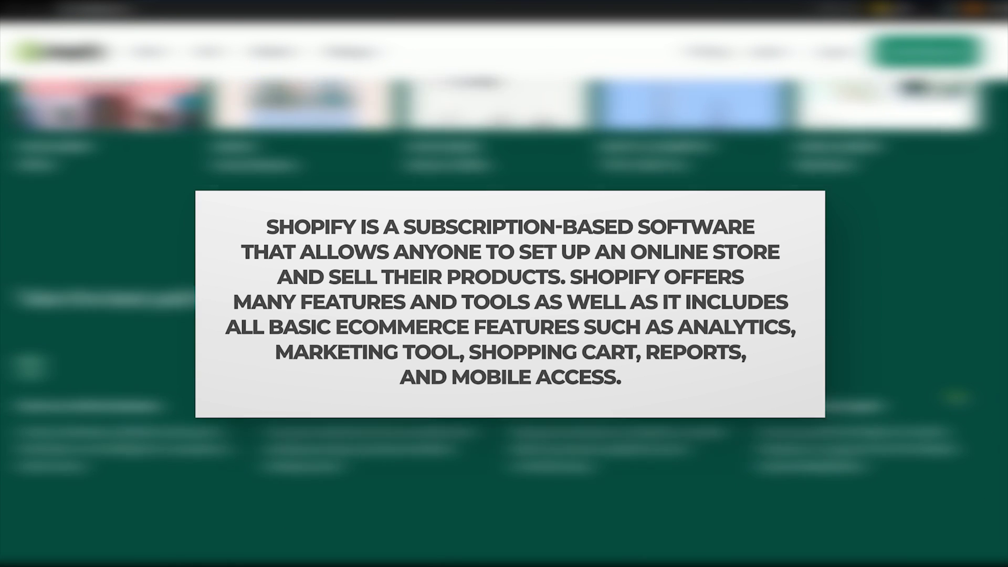
scroll(503, 315, down, 6)
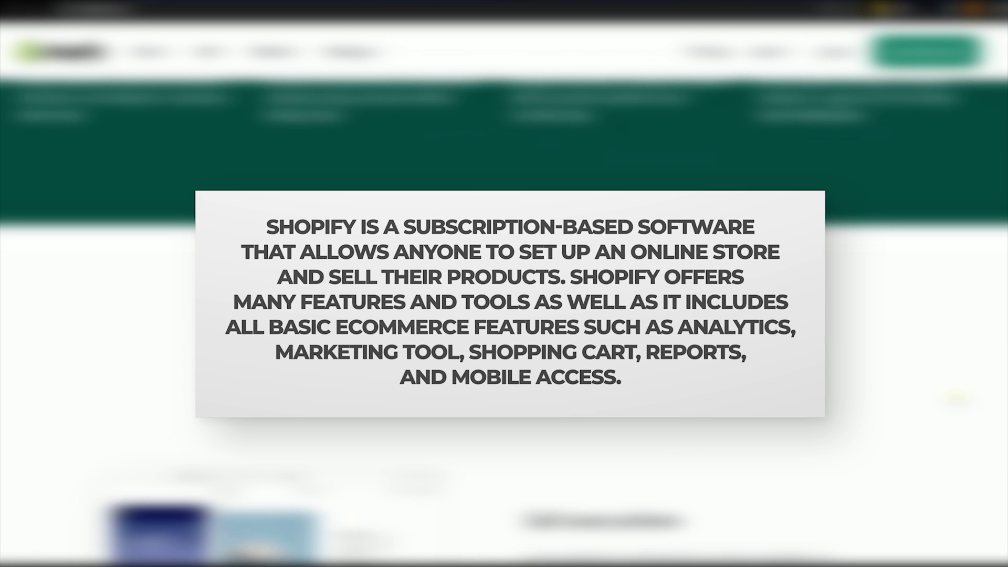
scroll(504, 315, down, 3)
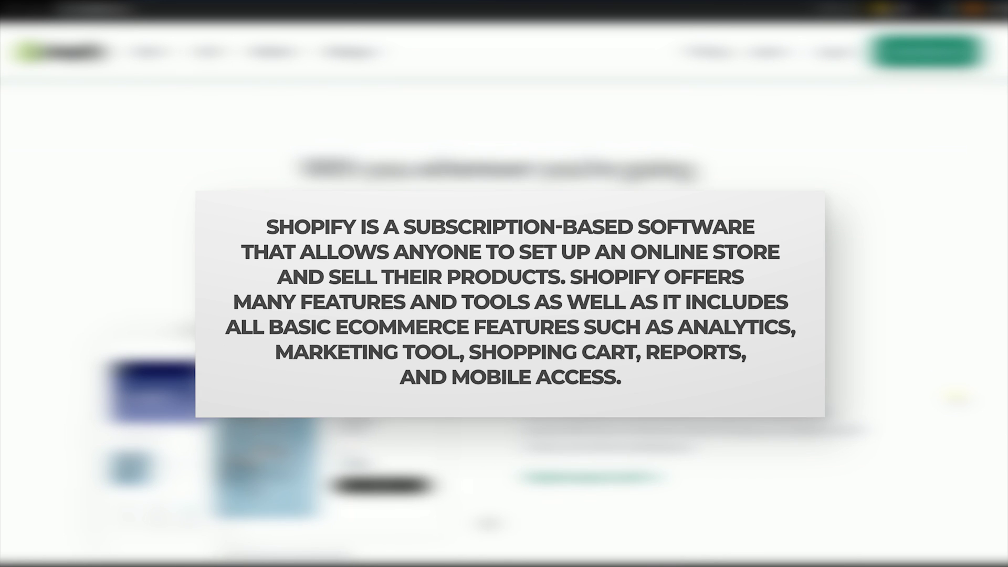
scroll(504, 315, down, 4)
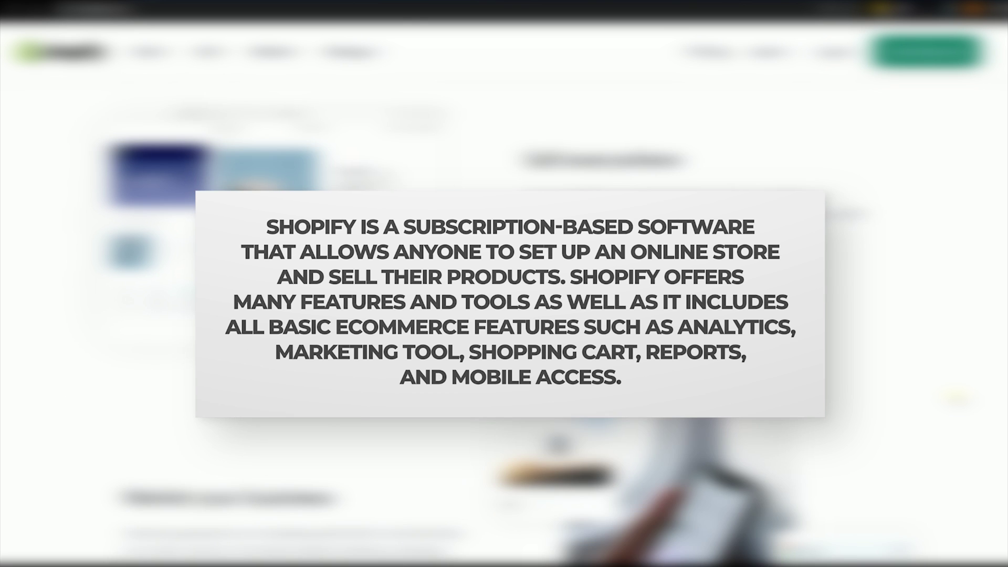
scroll(504, 315, down, 8)
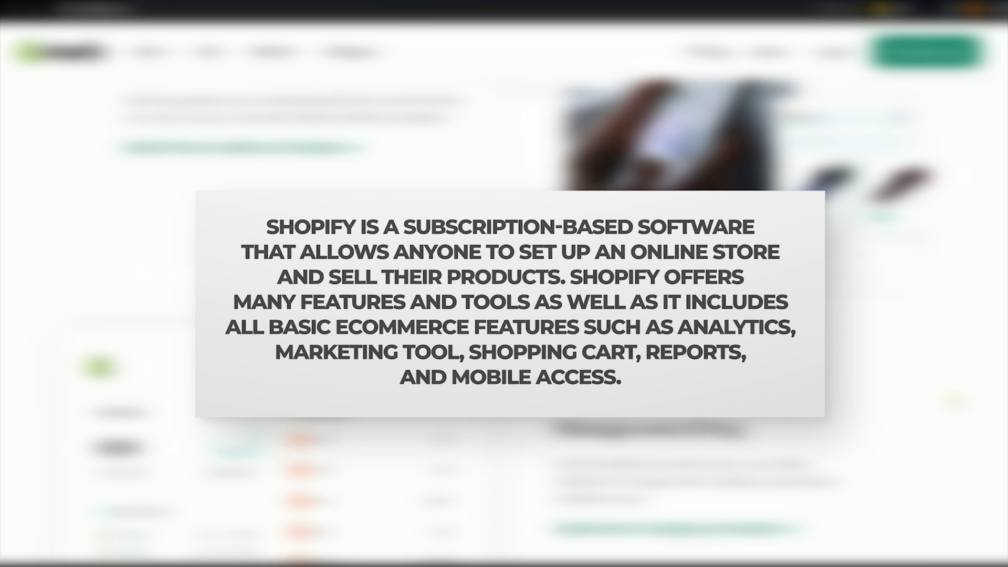
scroll(504, 315, down, 4)
scroll(504, 315, down, 7)
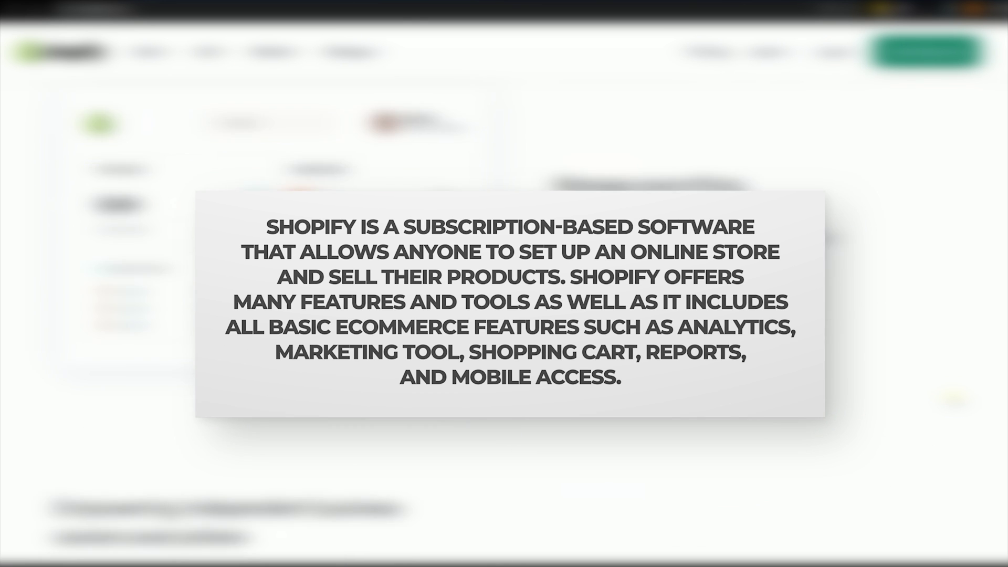
scroll(504, 314, down, 8)
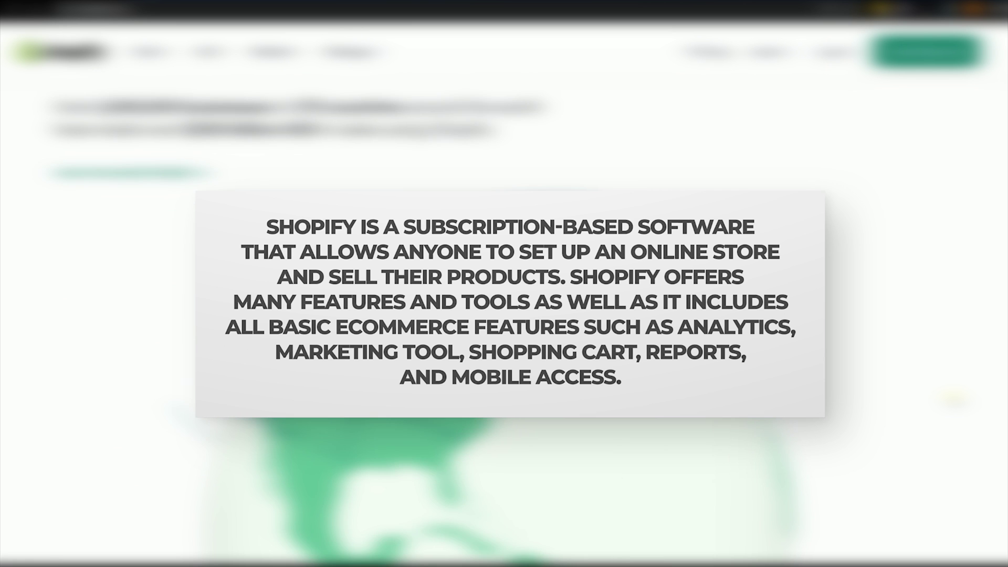
scroll(953, 399, down, 4)
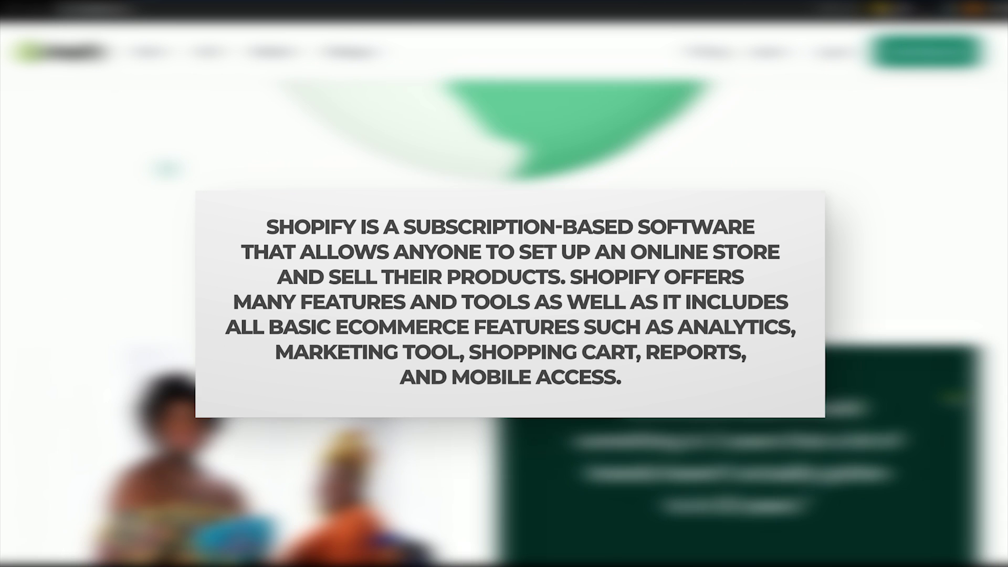
scroll(953, 399, down, 4)
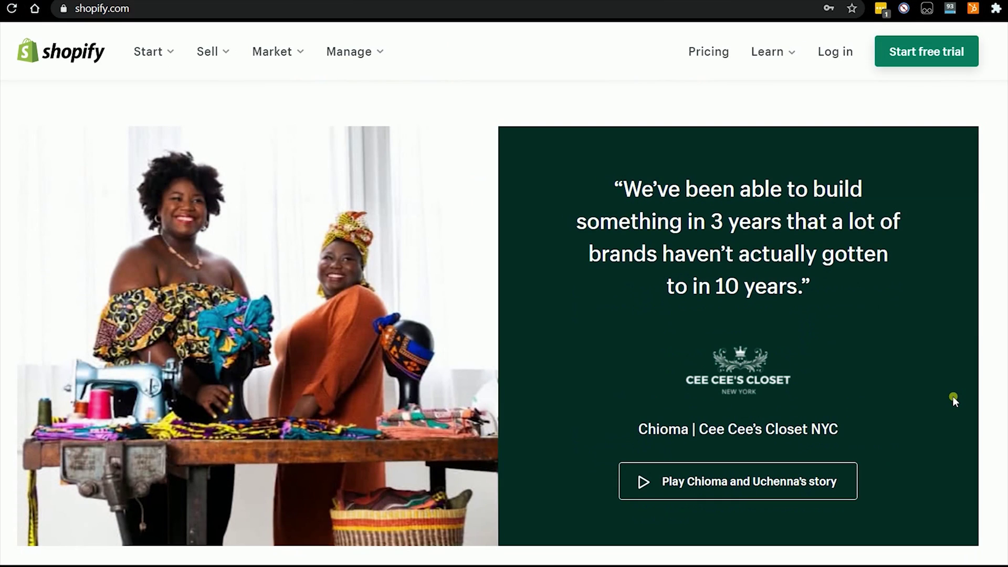
scroll(953, 398, down, 7)
scroll(954, 401, down, 4)
scroll(953, 396, down, 2)
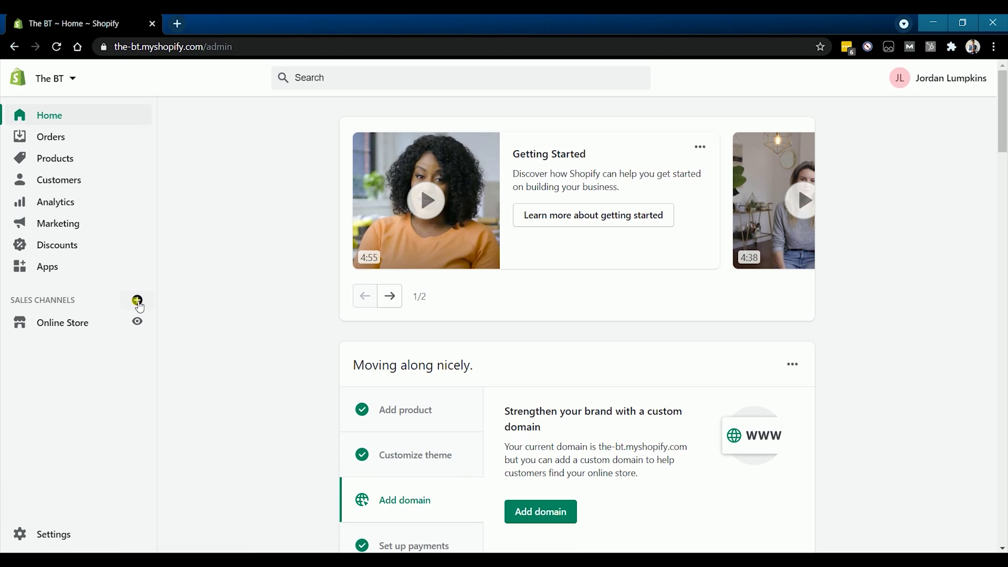
- Add Facebook from the Add sales channel list of recommended channels
click(137, 300)
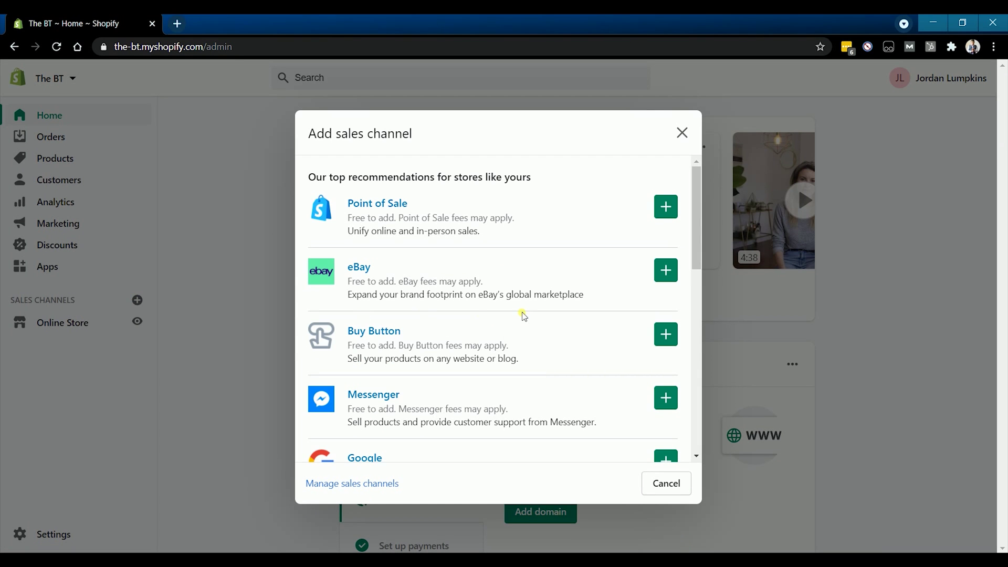
scroll(523, 316, down, 5)
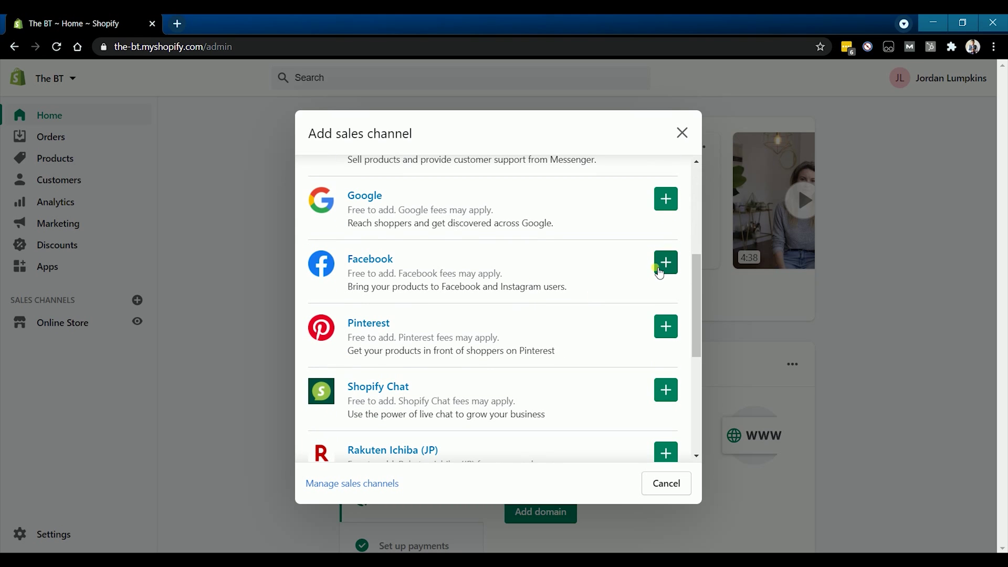
click(659, 272)
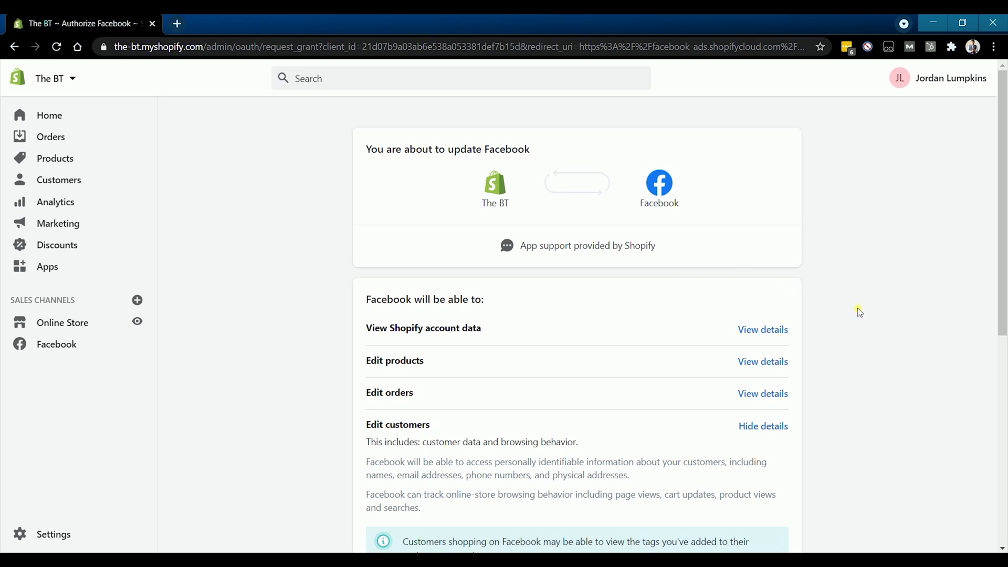
- Approve the Facebook channel's requested permissions with Update sales channel
scroll(860, 310, down, 7)
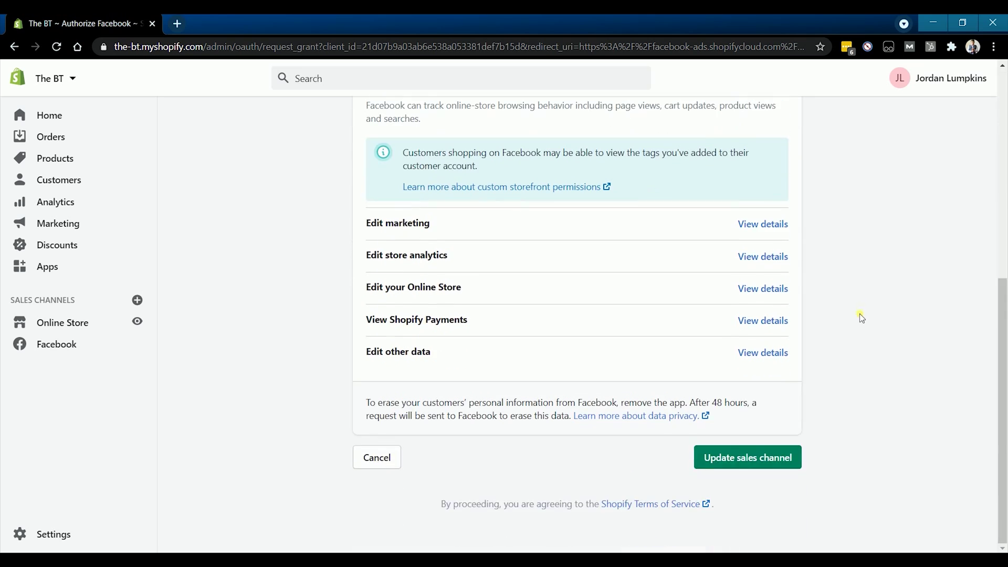
click(791, 462)
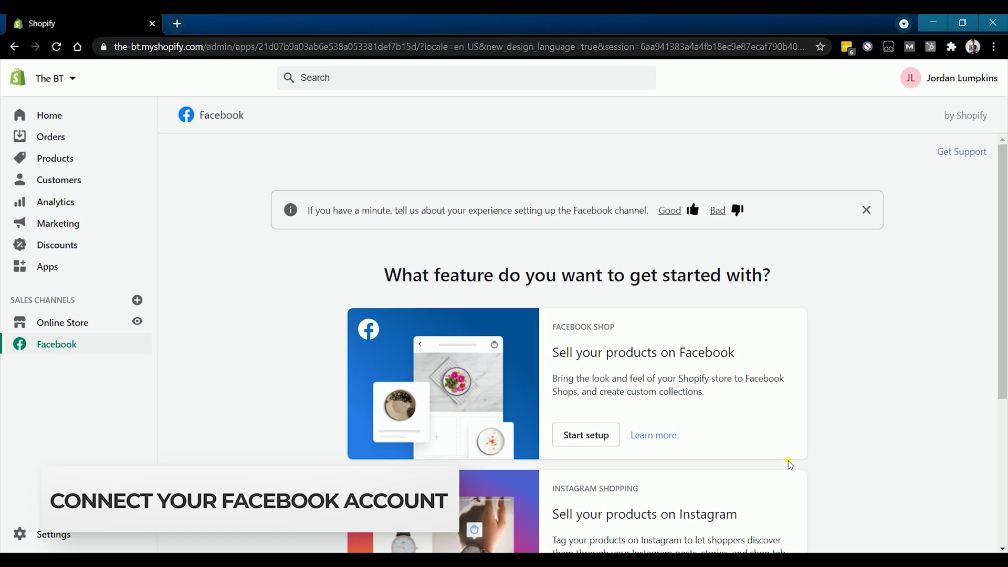
- Start the Facebook Shop setup, log in with the Facebook account password, and grant Shopify's permissions
click(593, 441)
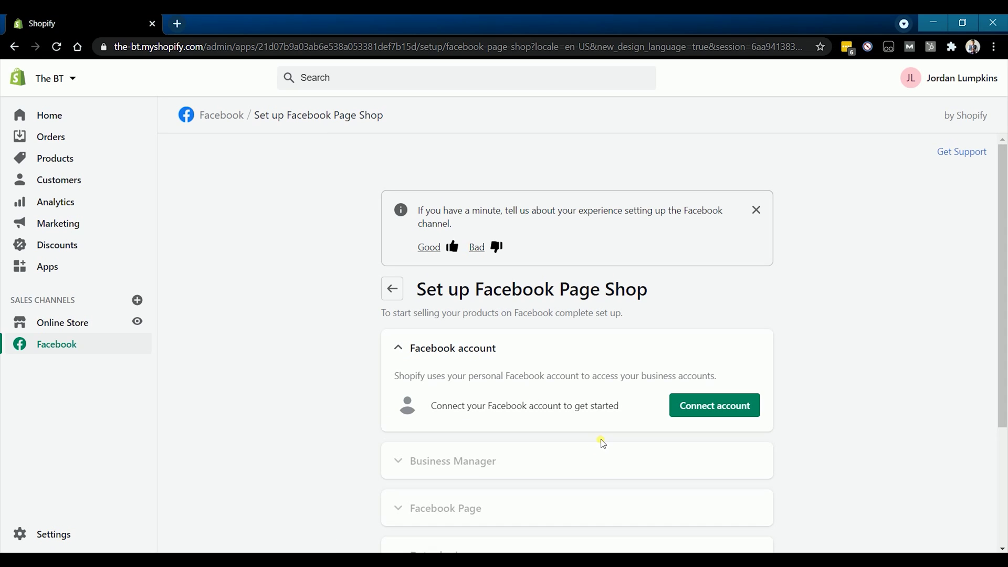
click(695, 419)
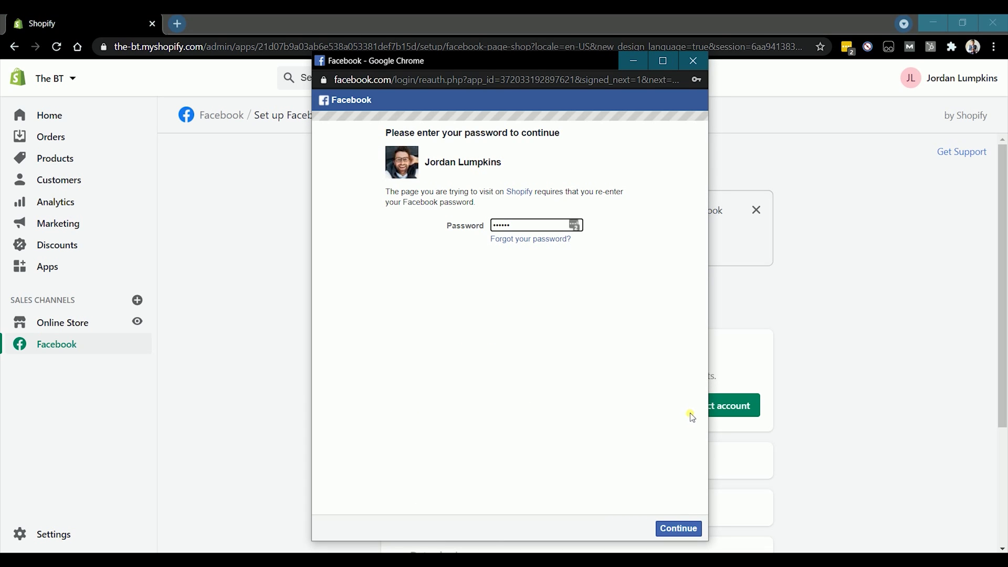
drag(538, 228, 410, 230)
key(ctrl+v)
click(683, 528)
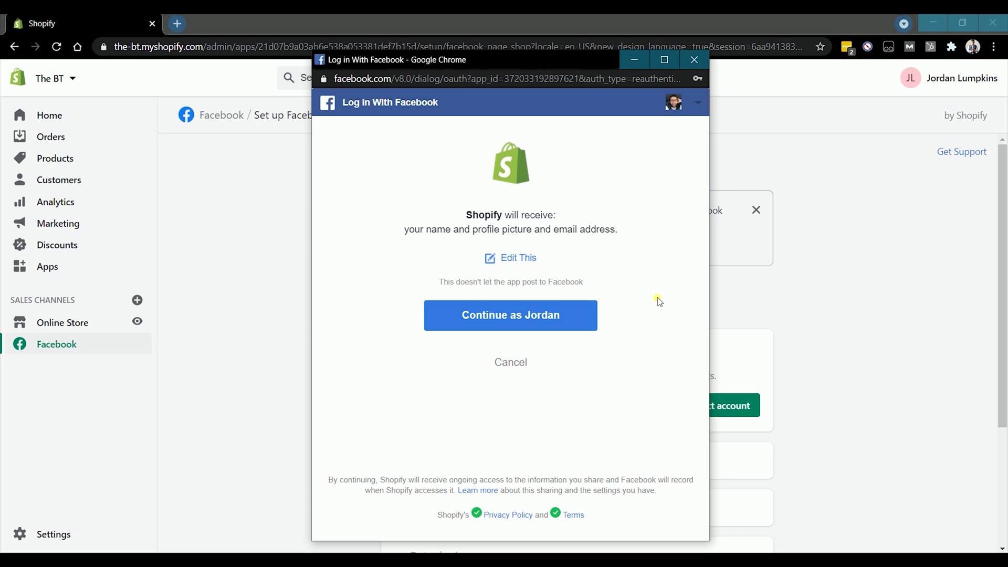
click(548, 326)
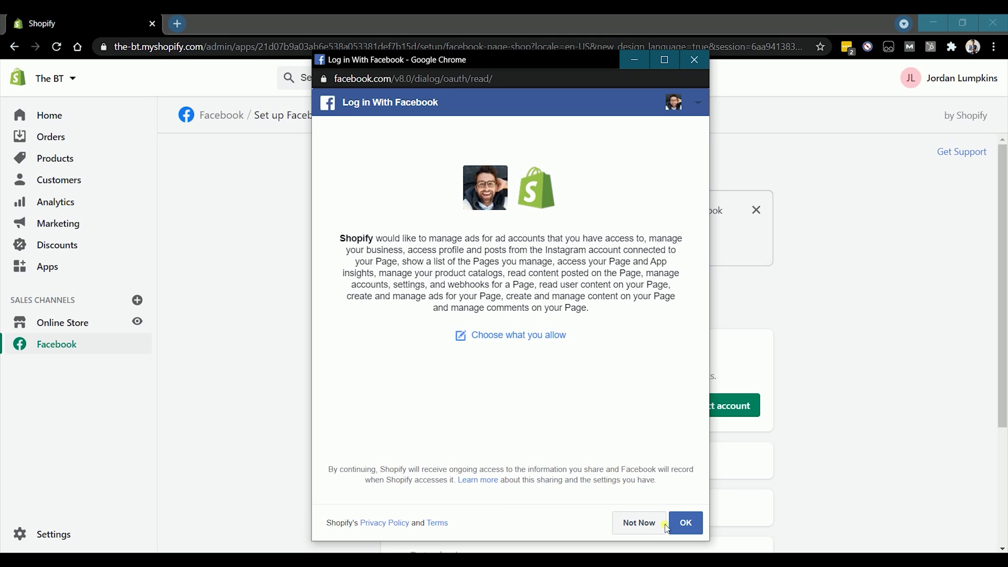
click(692, 528)
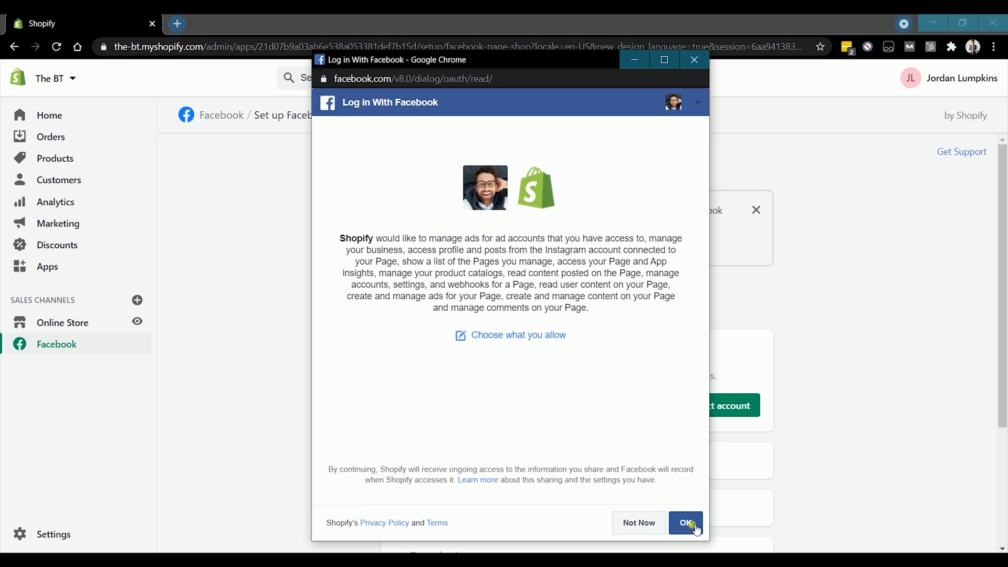
click(696, 529)
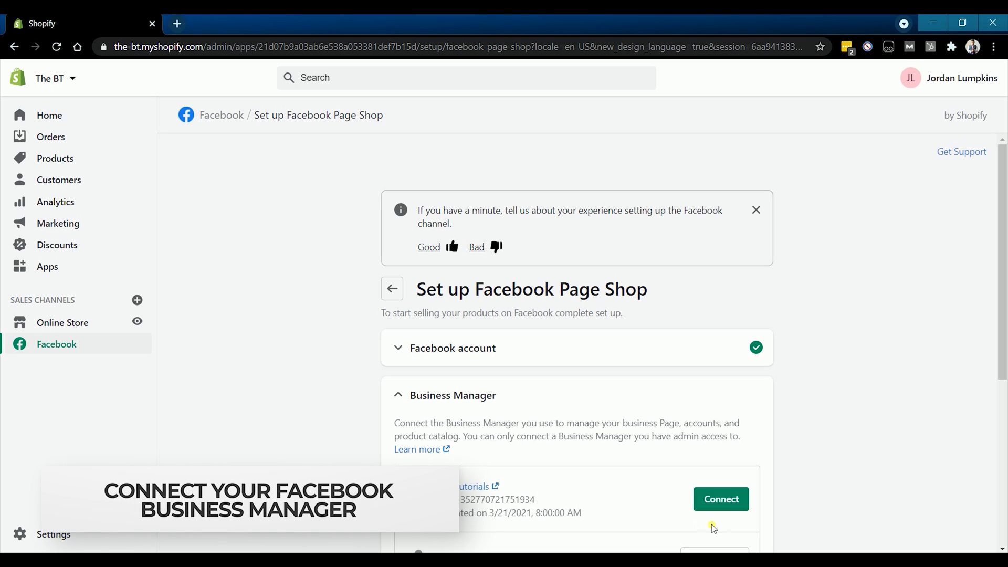
- Review the connected Facebook account step, then connect the BT Tutorials Business Manager
scroll(555, 262, down, 1)
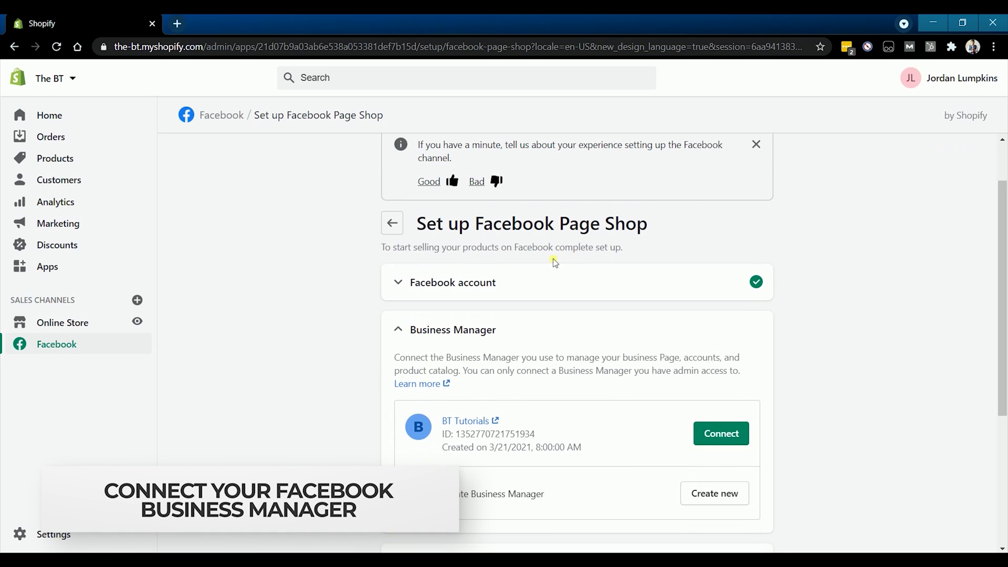
click(441, 286)
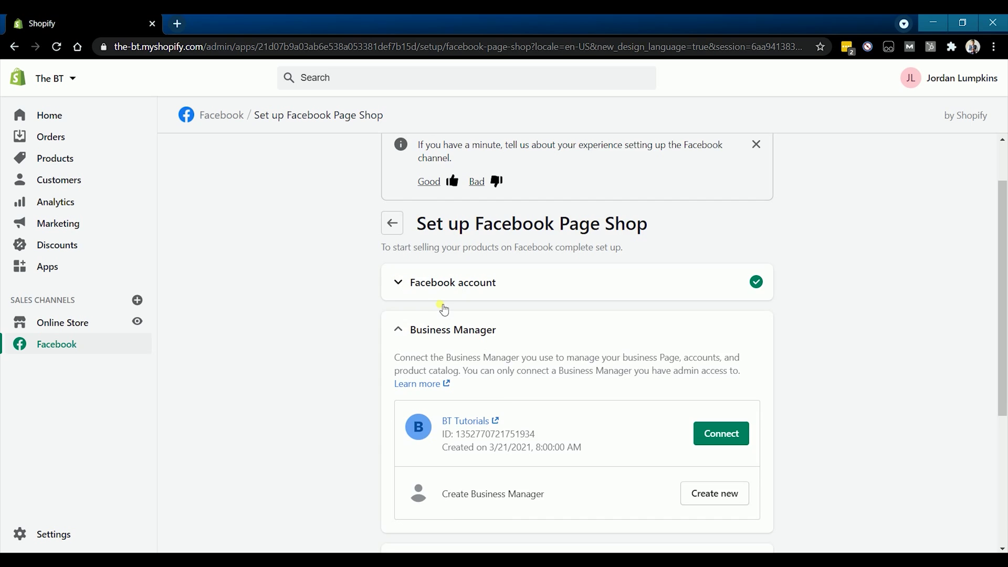
scroll(495, 333, down, 2)
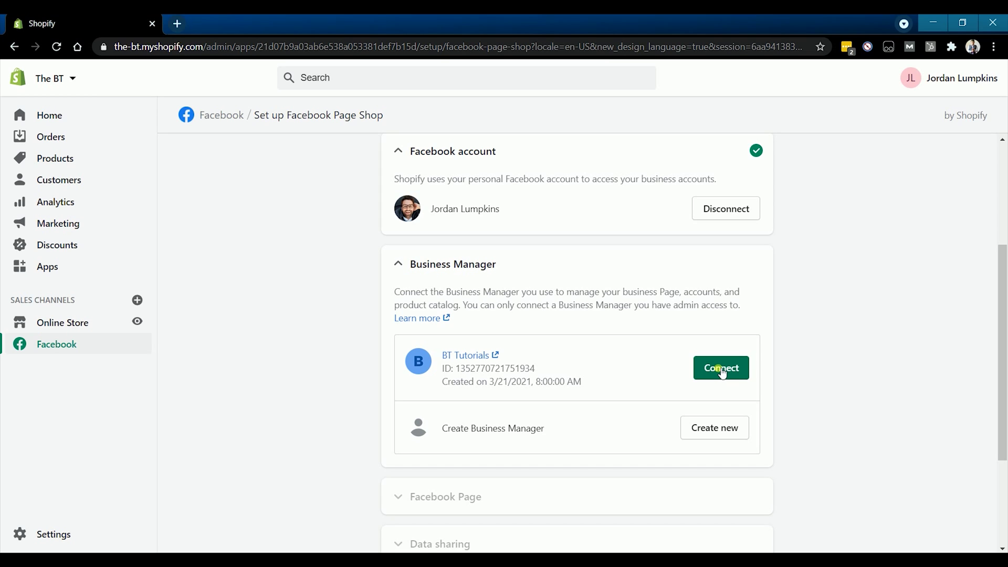
click(721, 370)
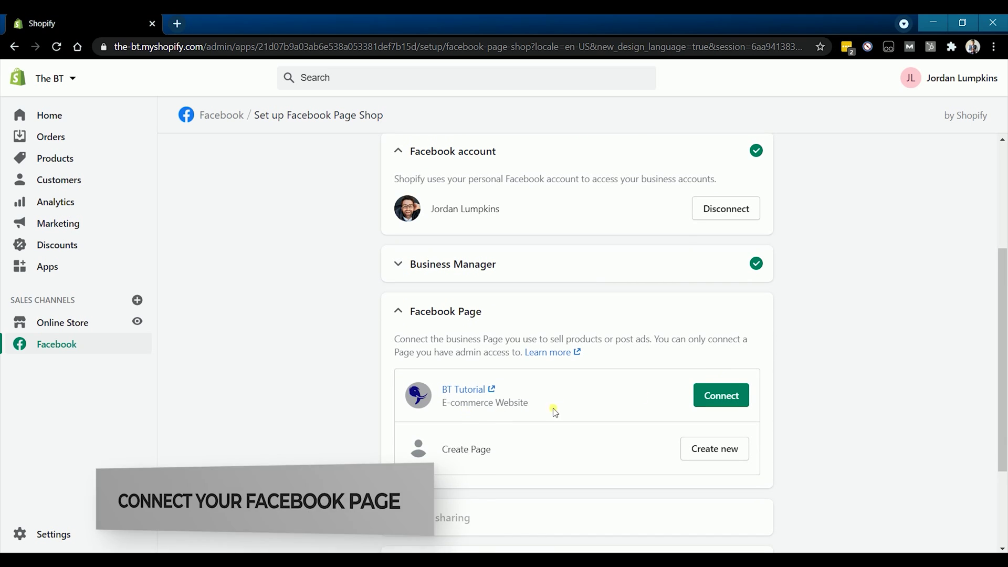
- Connect the BT Tutorial Facebook Page and turn on customer data sharing
click(743, 398)
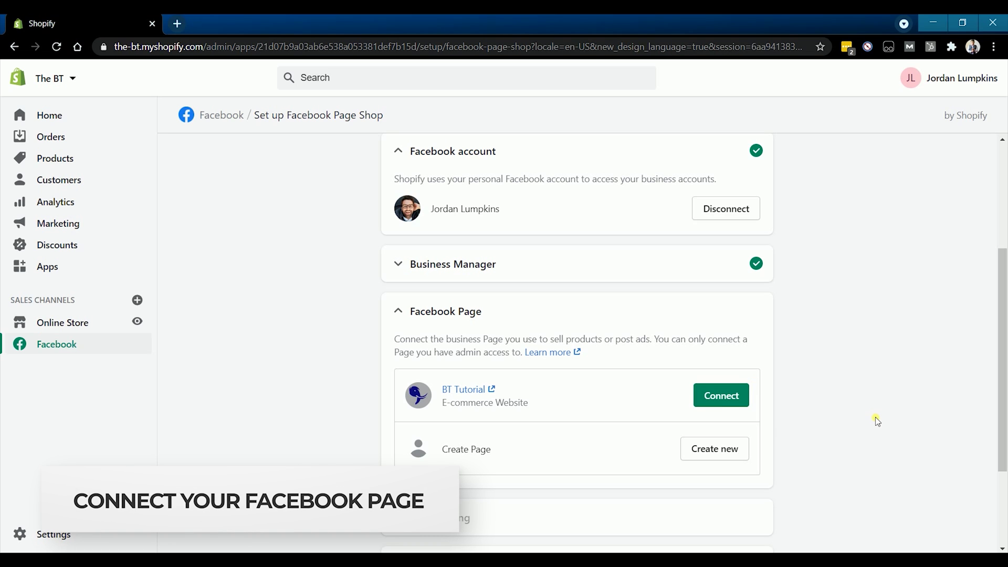
click(705, 401)
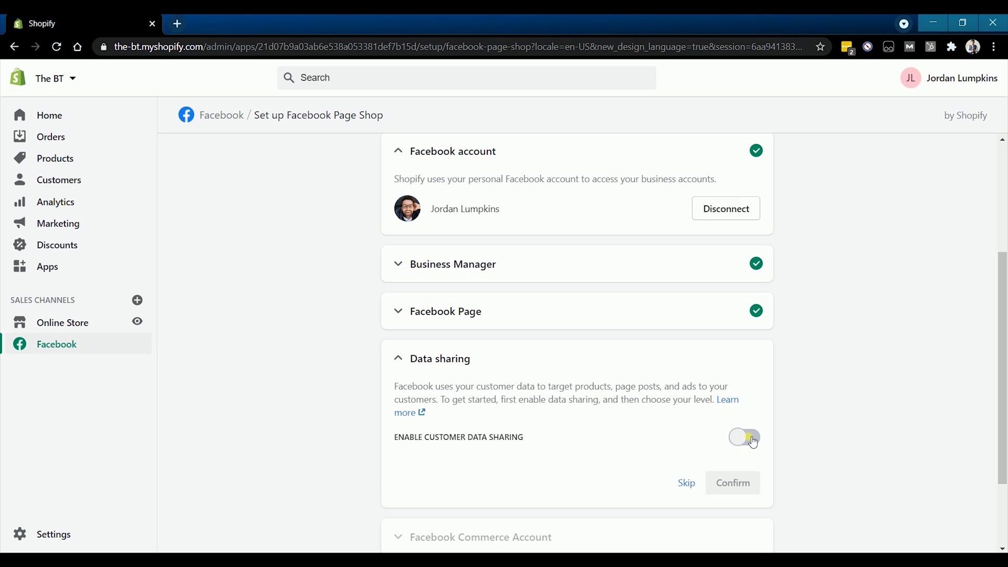
click(753, 441)
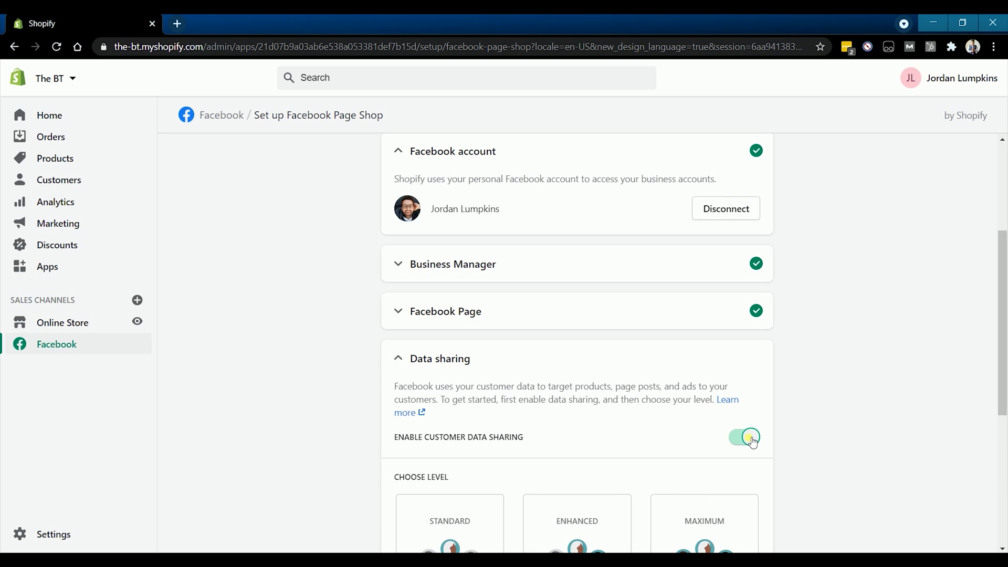
scroll(880, 445, down, 4)
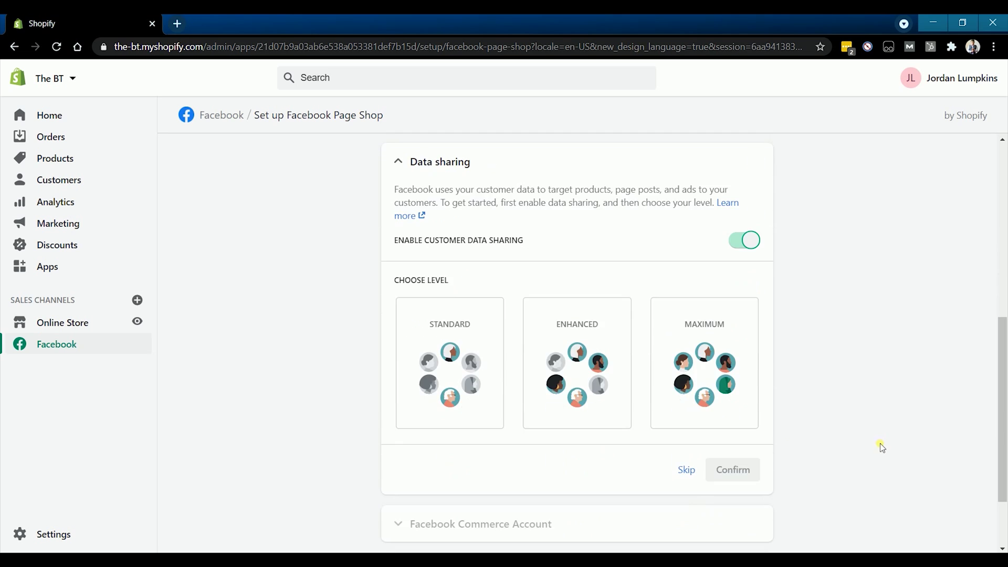
- Choose the Maximum data sharing level, connect the existing Ads Pixel, and confirm
click(699, 380)
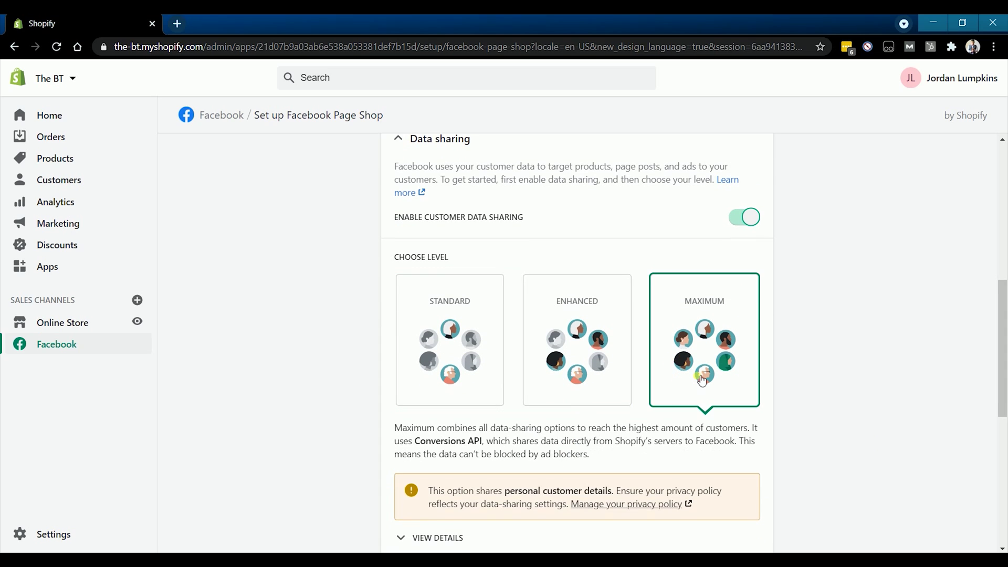
click(710, 441)
scroll(698, 452, down, 3)
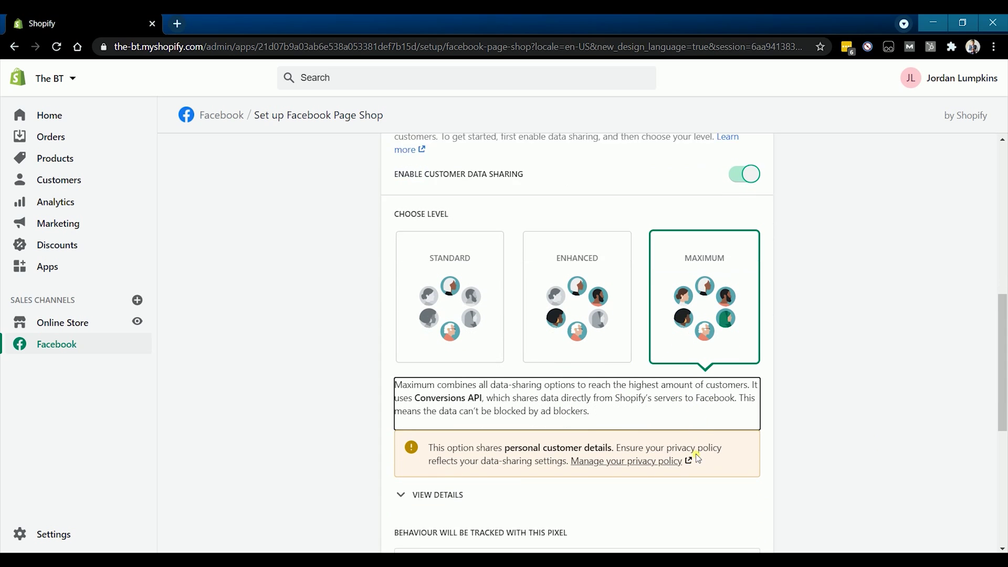
scroll(697, 457, down, 1)
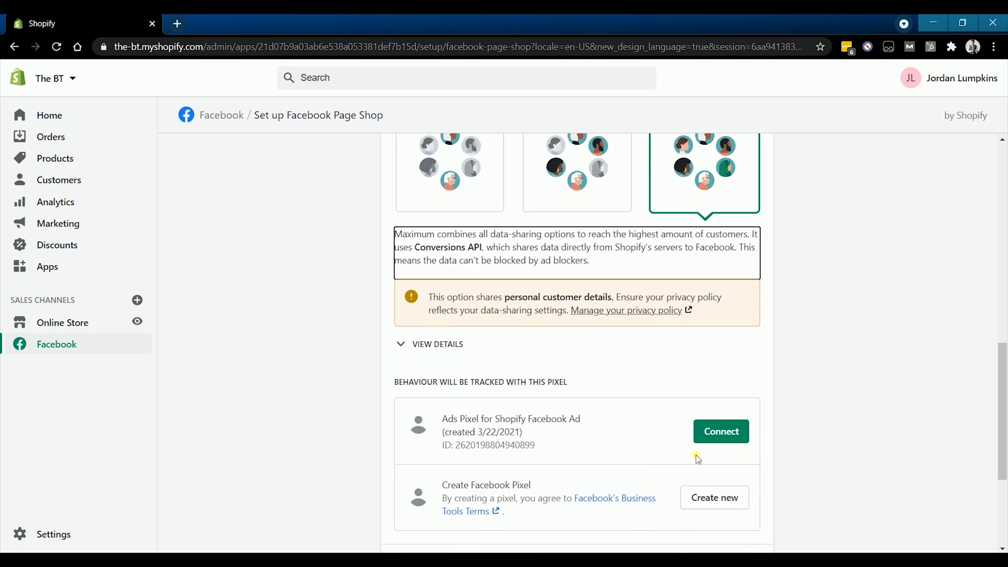
click(746, 429)
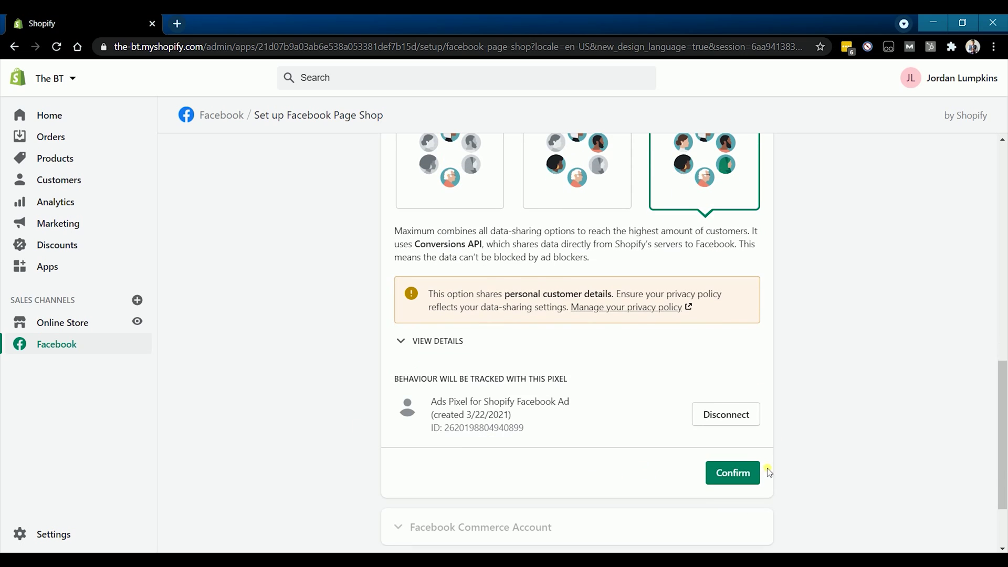
click(728, 473)
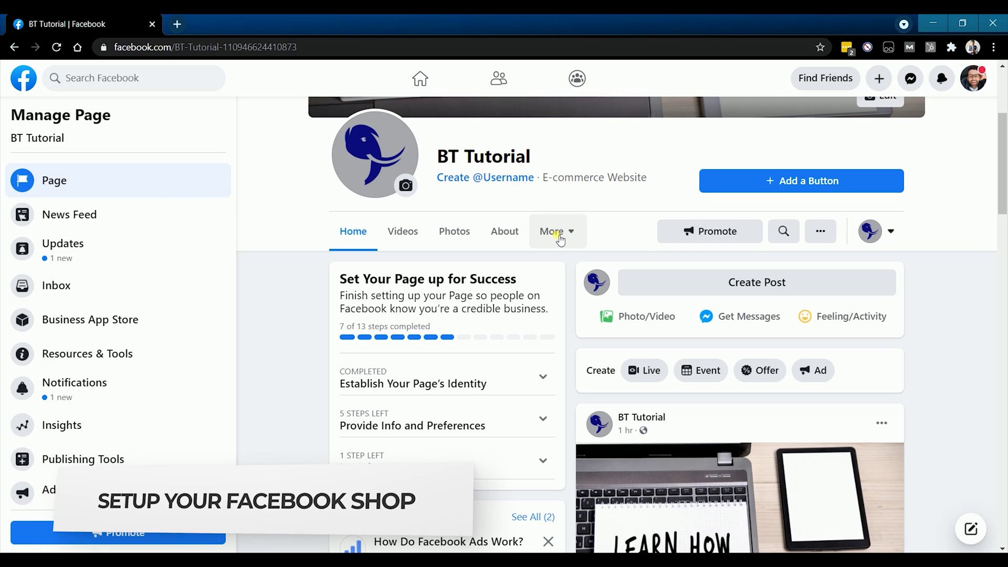
- From the BT Tutorial page's More > Shop section, continue to Commerce Manager to set up the shop
click(559, 237)
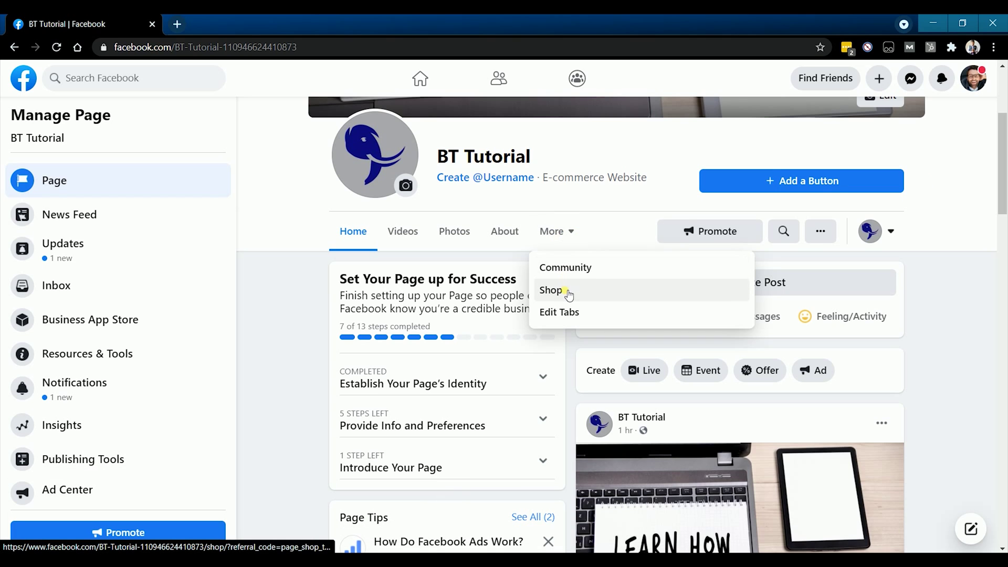
click(625, 289)
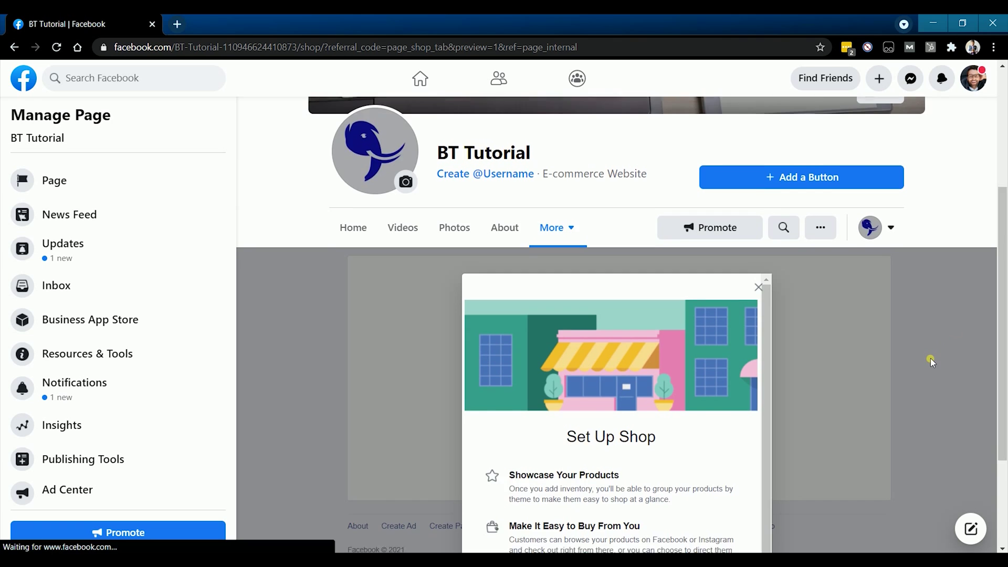
scroll(930, 358, down, 3)
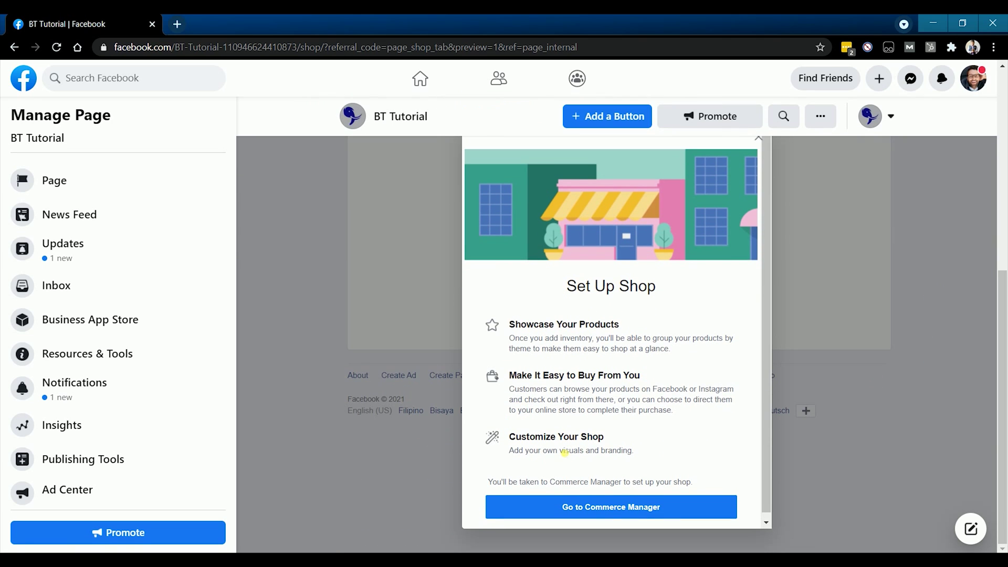
click(587, 507)
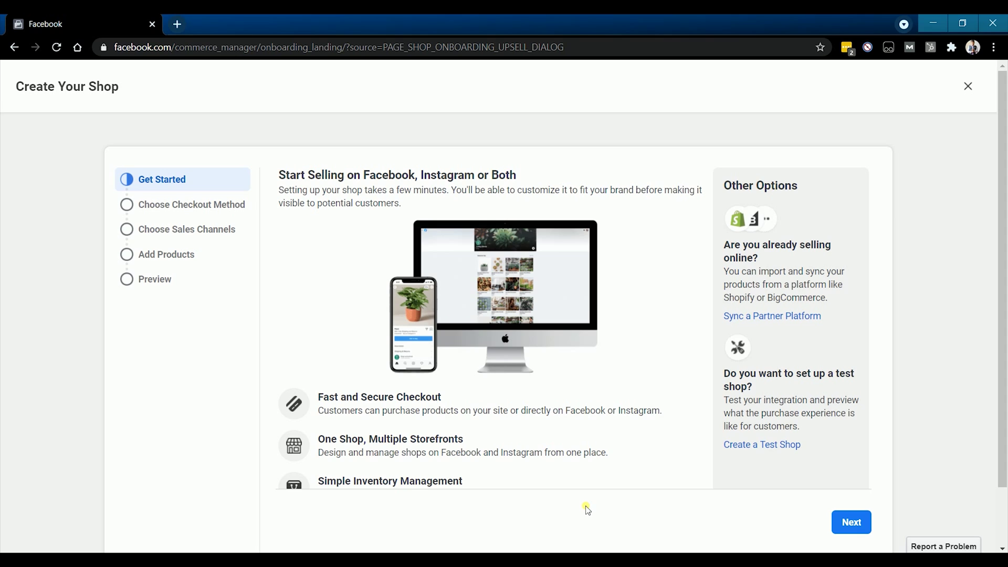
- Move past Get Started and keep Checkout on Another Website as the checkout method
scroll(571, 322, down, 2)
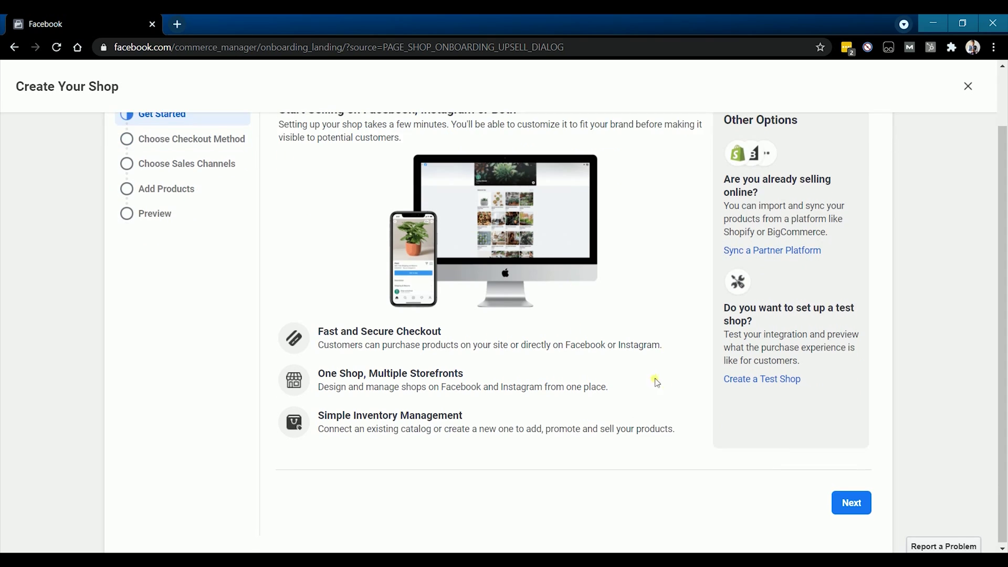
click(851, 503)
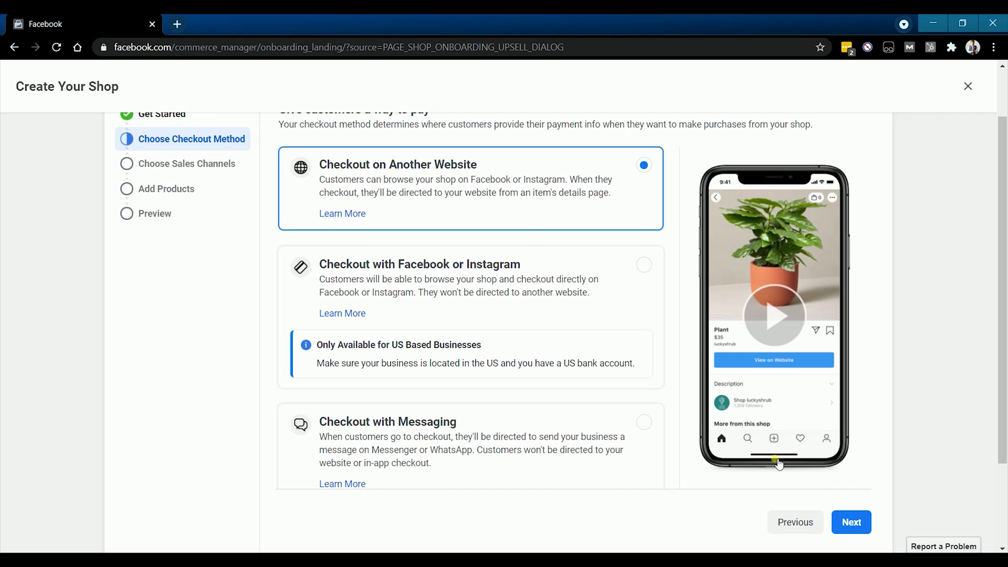
click(849, 521)
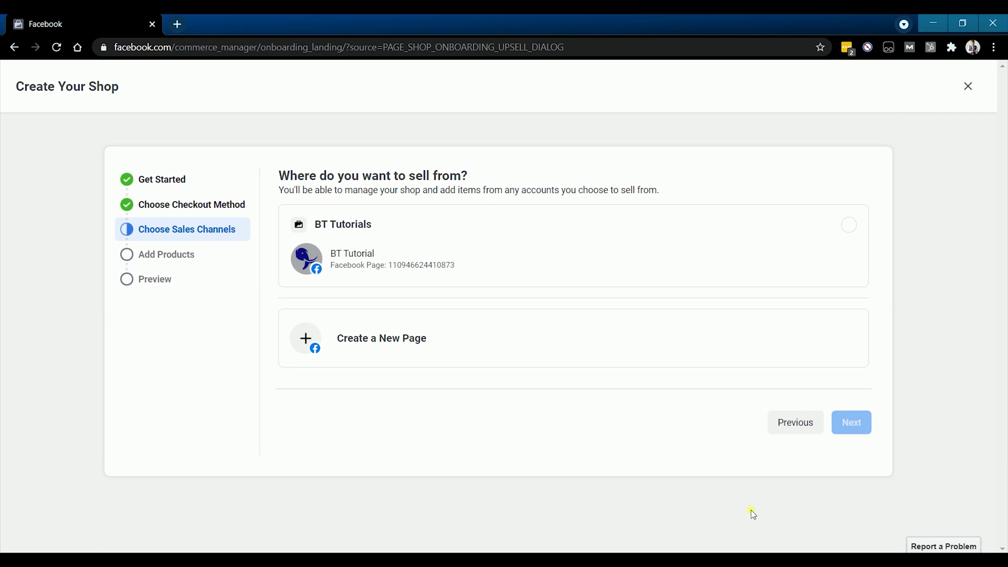
- Sell from the BT Tutorials page and submit the business email address
click(449, 256)
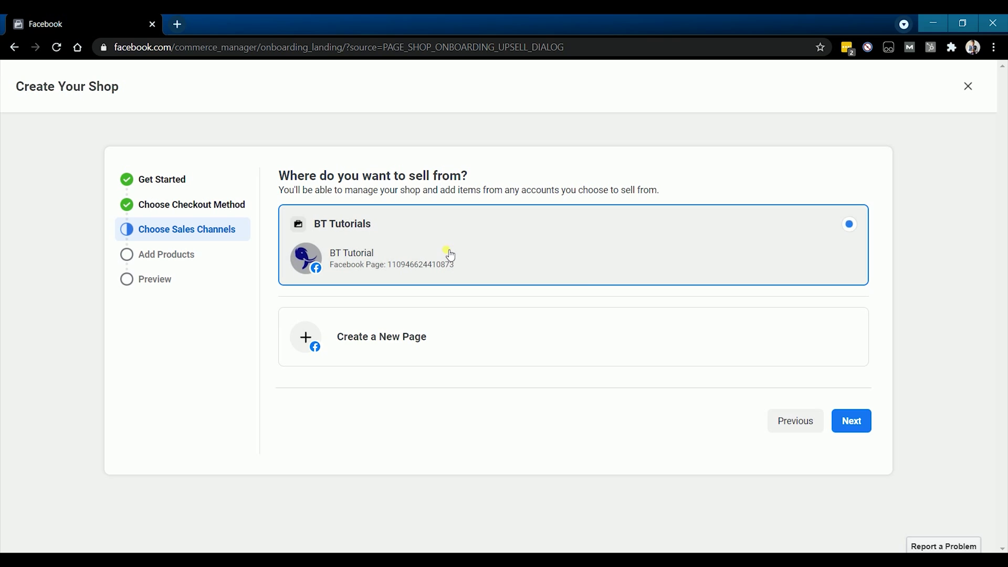
click(853, 422)
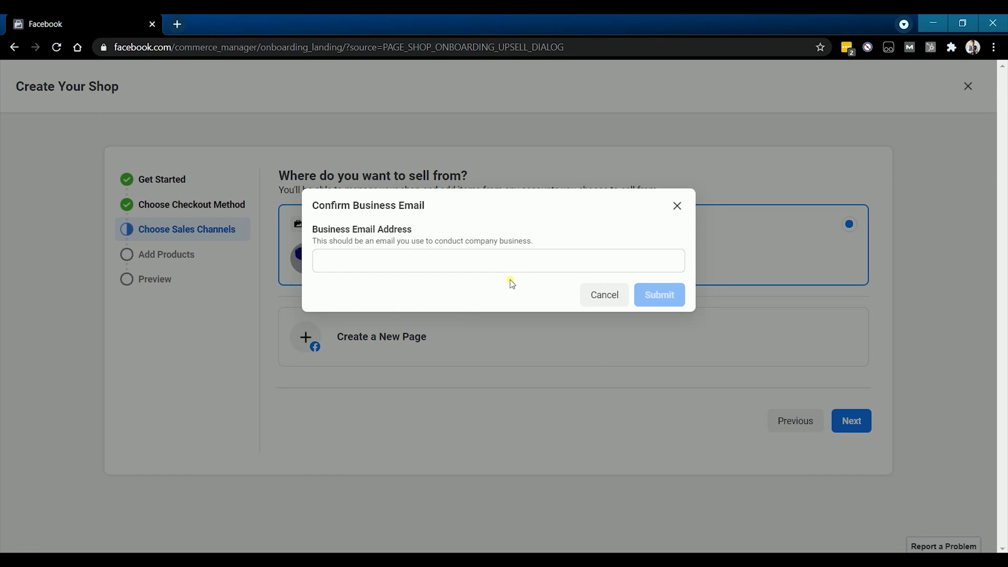
click(466, 266)
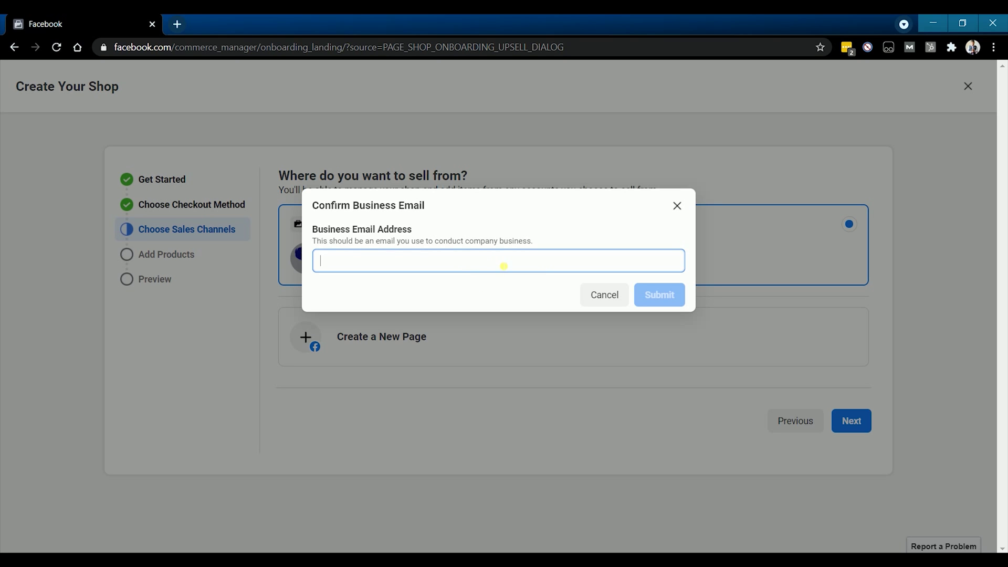
click(659, 295)
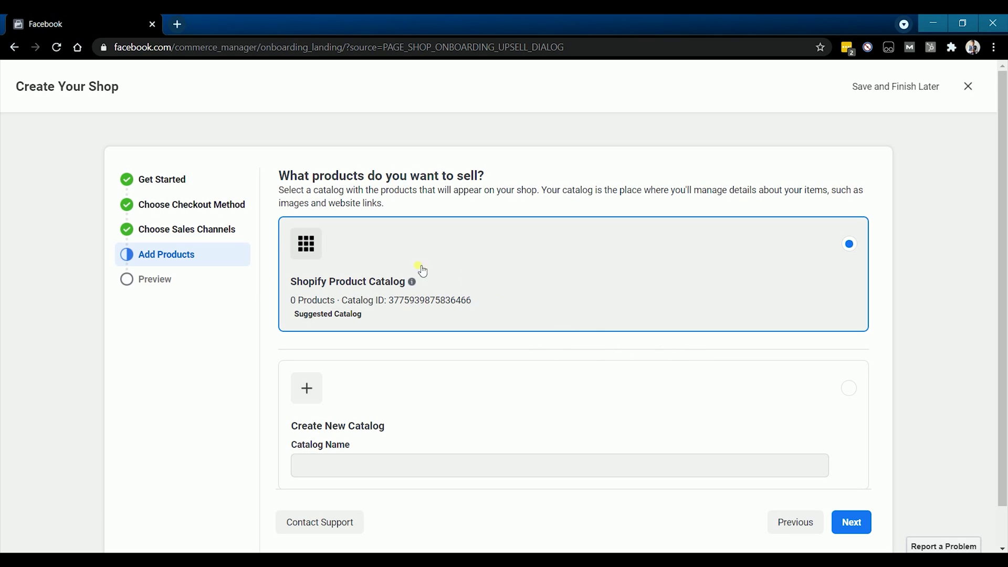
- Choose the Shopify Product Catalog for the shop and advance to the preview
click(633, 292)
scroll(888, 395, down, 1)
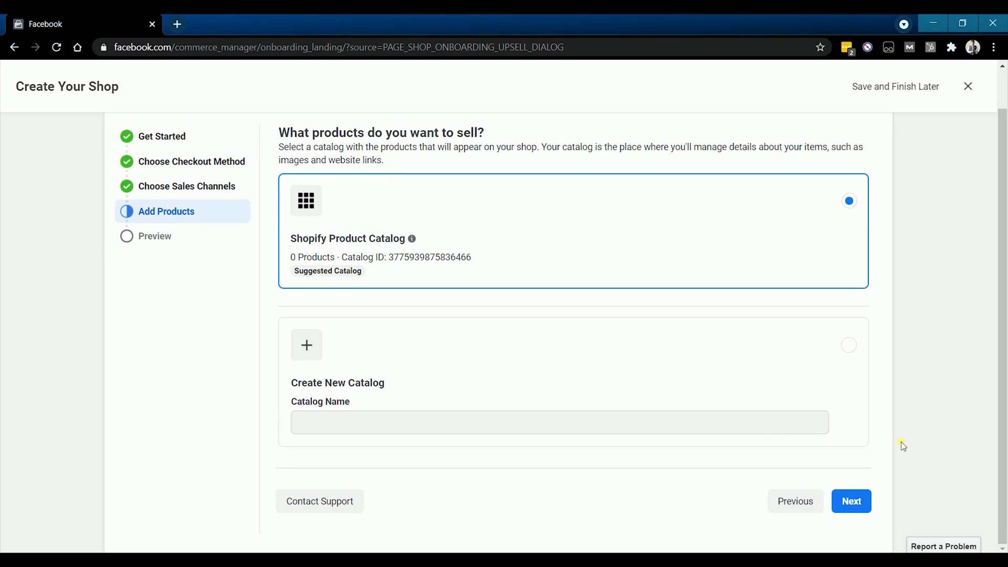
click(861, 501)
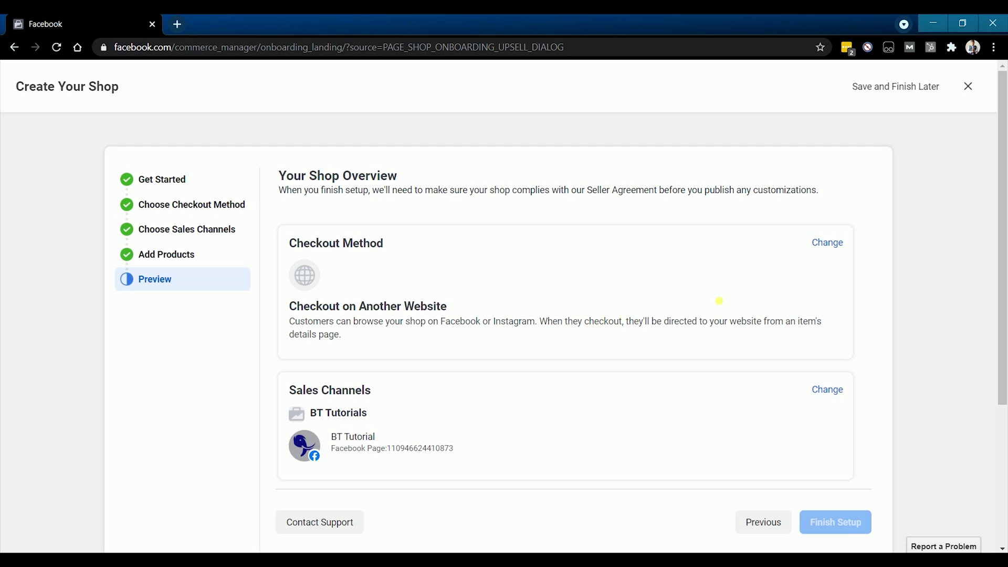
- Accept the Seller Agreement and finish setting up the shop
scroll(758, 301, down, 3)
scroll(677, 310, up, 2)
scroll(634, 245, down, 3)
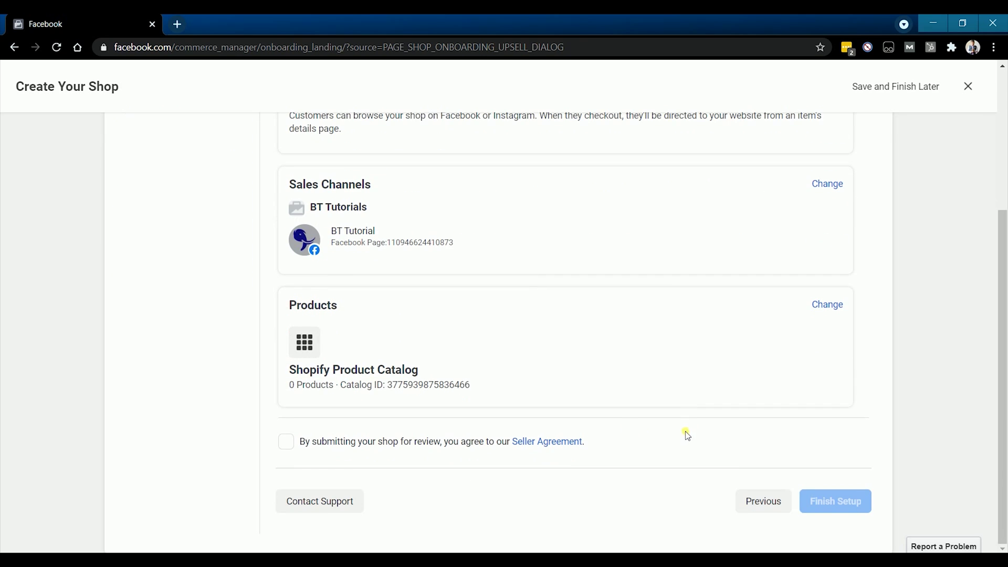
click(308, 450)
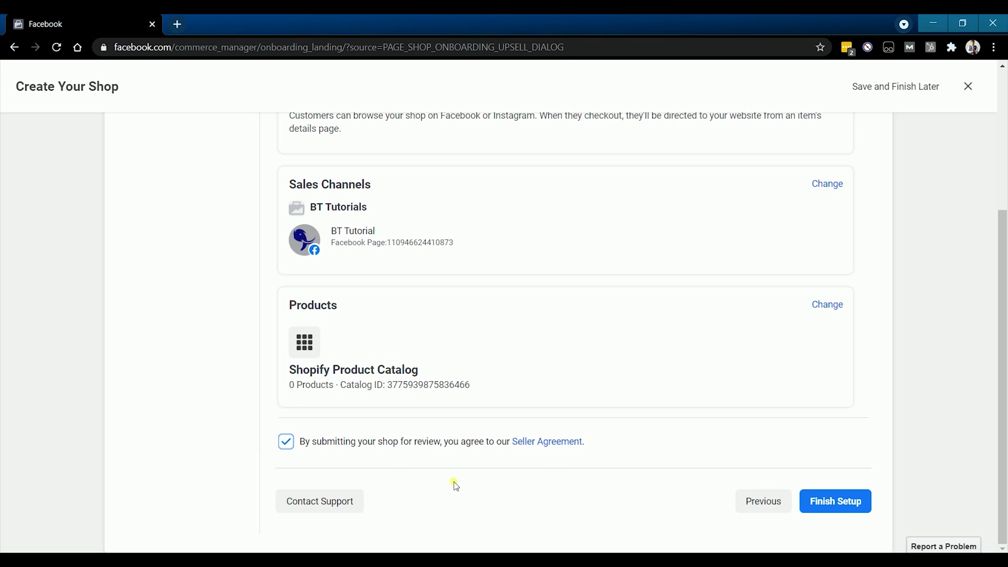
click(814, 506)
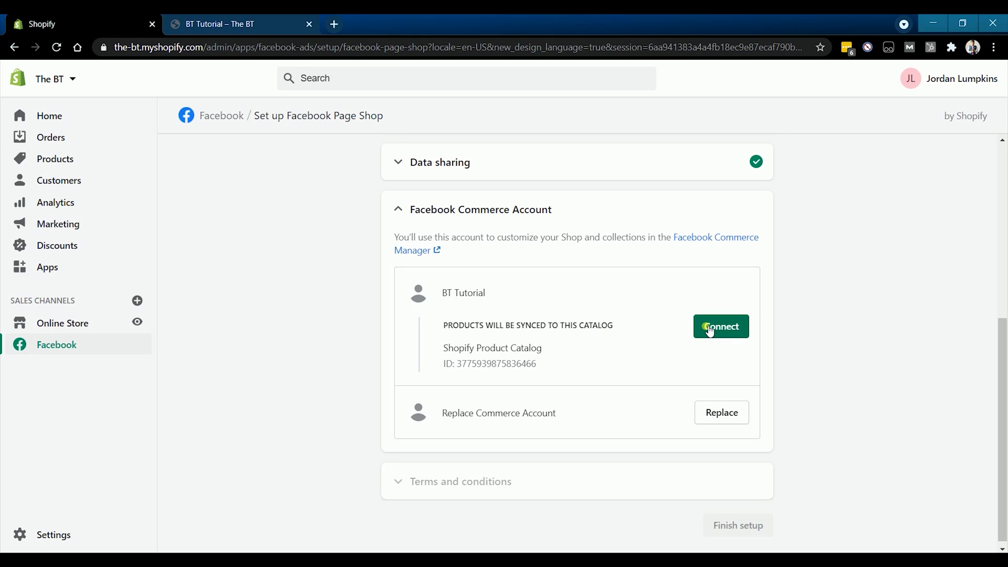
- Connect the BT Tutorial commerce account with Shopify Product Catalog, finish setup, and dismiss the confirmation
click(705, 331)
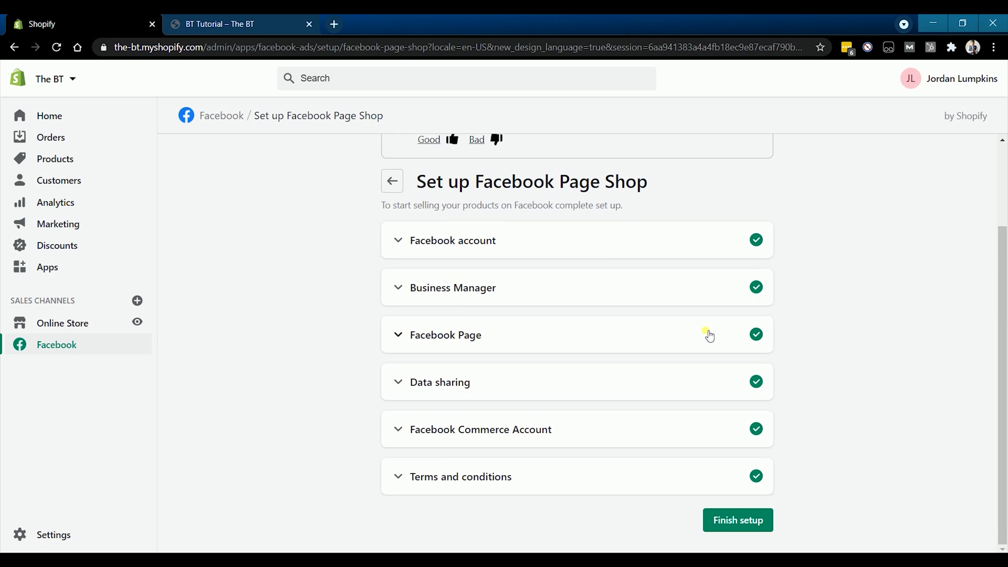
click(743, 521)
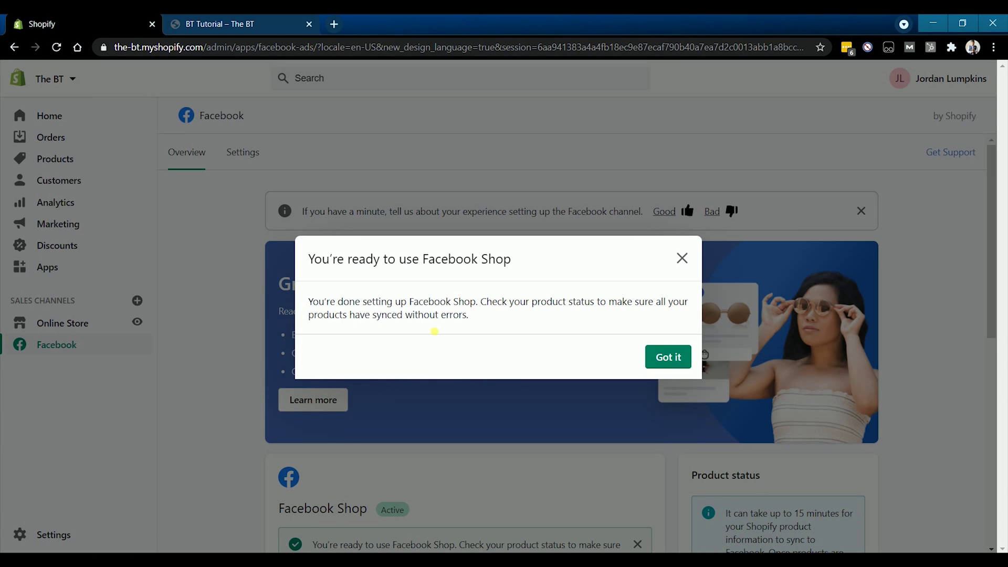
click(663, 357)
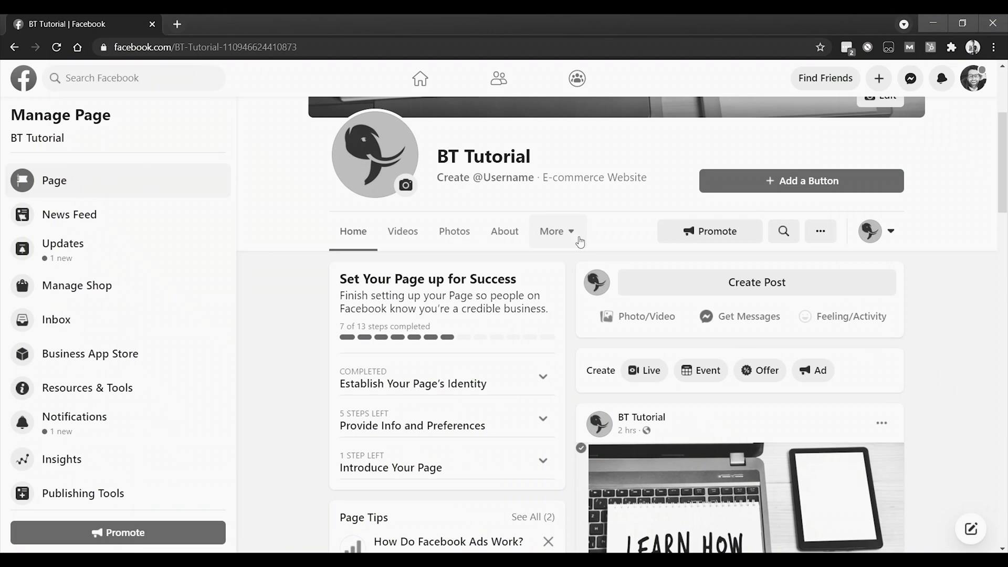
click(579, 240)
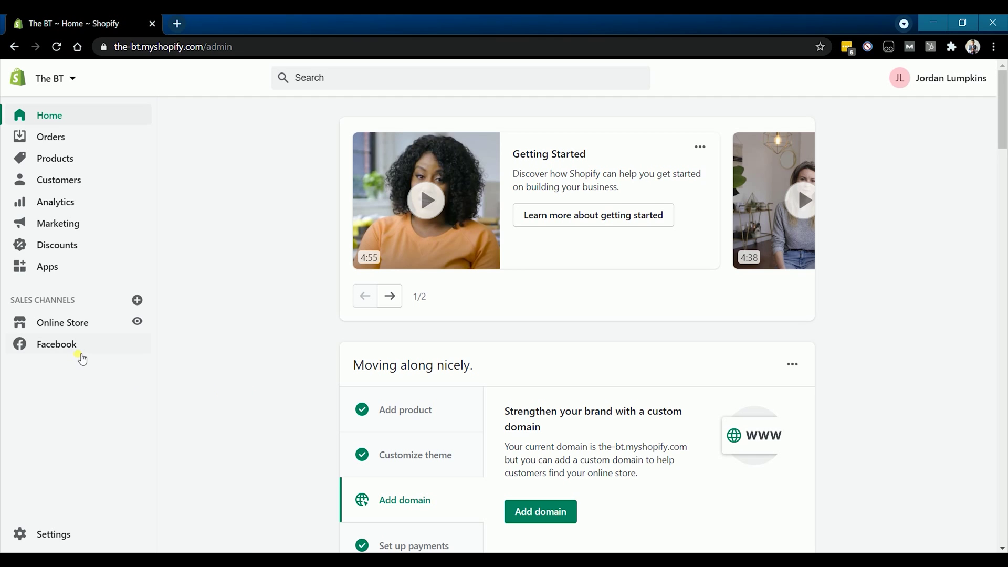
- From Shopify's Facebook channel, open the BT Tutorial shop in Commerce Manager's Shops page via Customize Shop
click(77, 346)
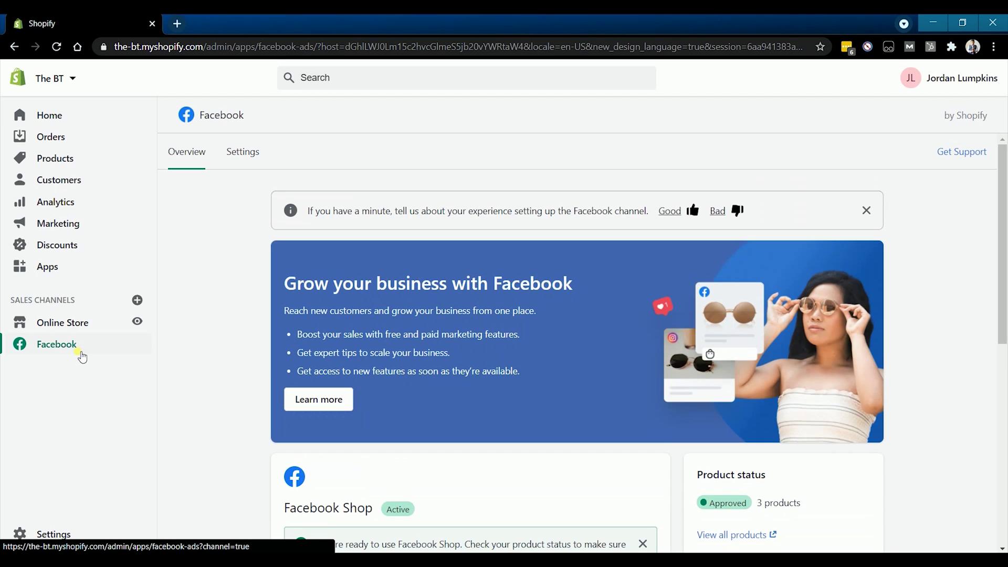
scroll(198, 348, down, 6)
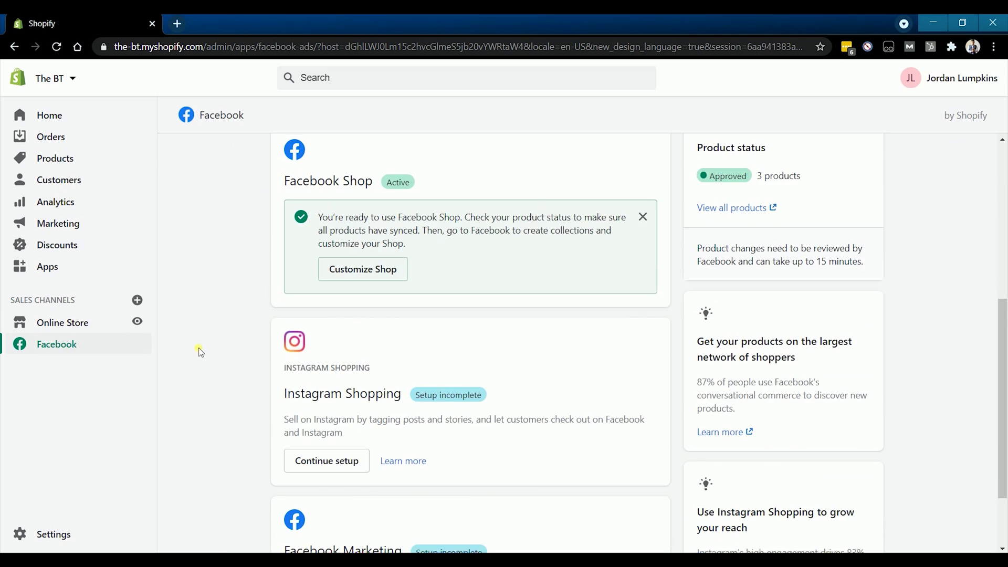
scroll(263, 345, up, 1)
click(363, 335)
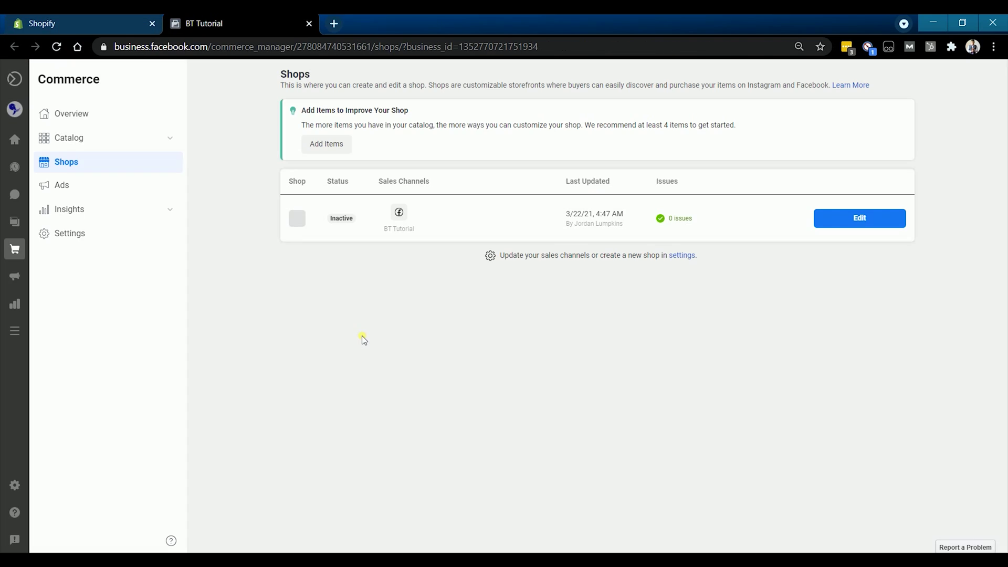
- Confirm the Commerce Manager catalog lists all 3 synced products in stock, then open Shopify's All products
click(109, 138)
click(89, 160)
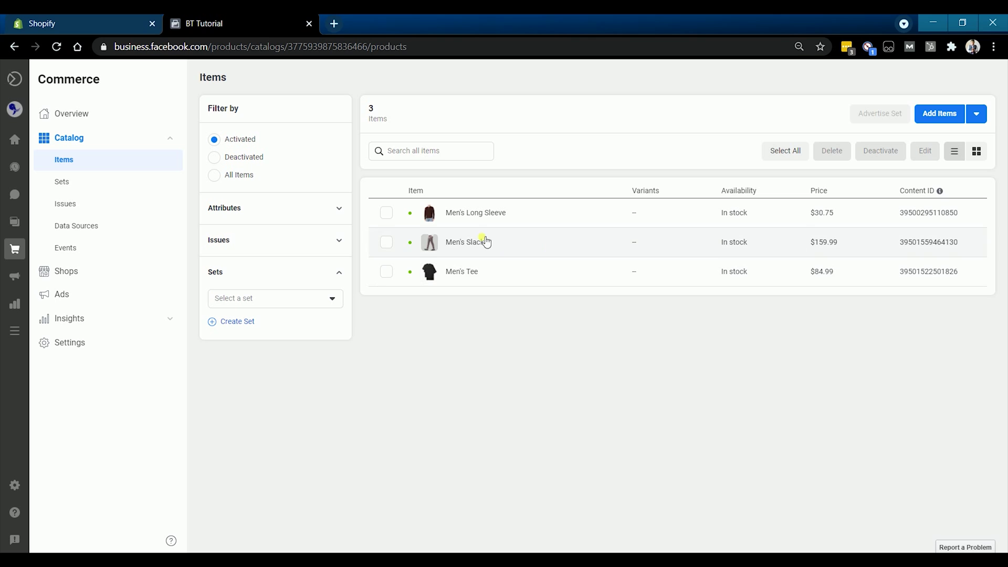
key(alt+Left)
click(83, 160)
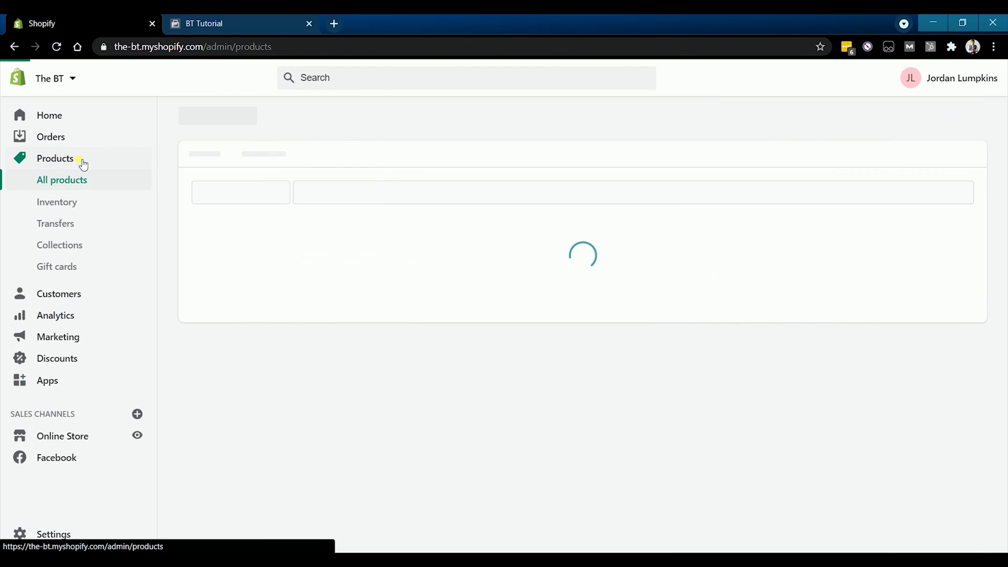